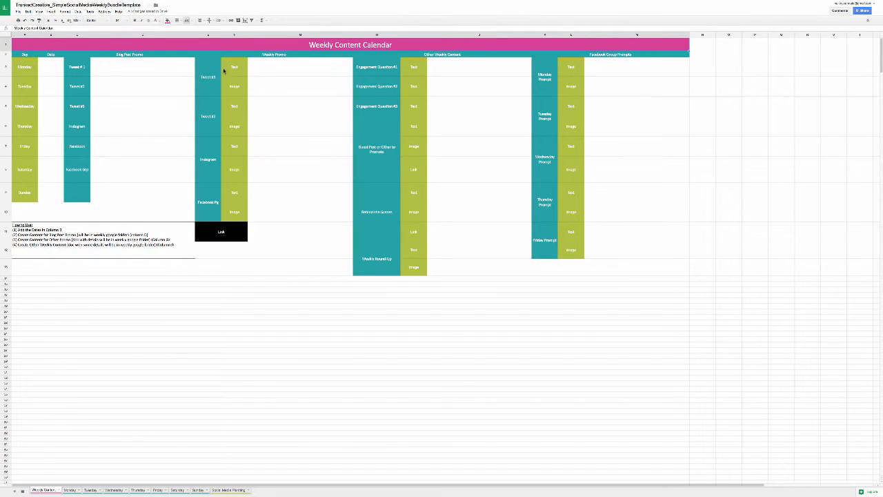
{"action": "left_click", "coordinate": [17, 12]}
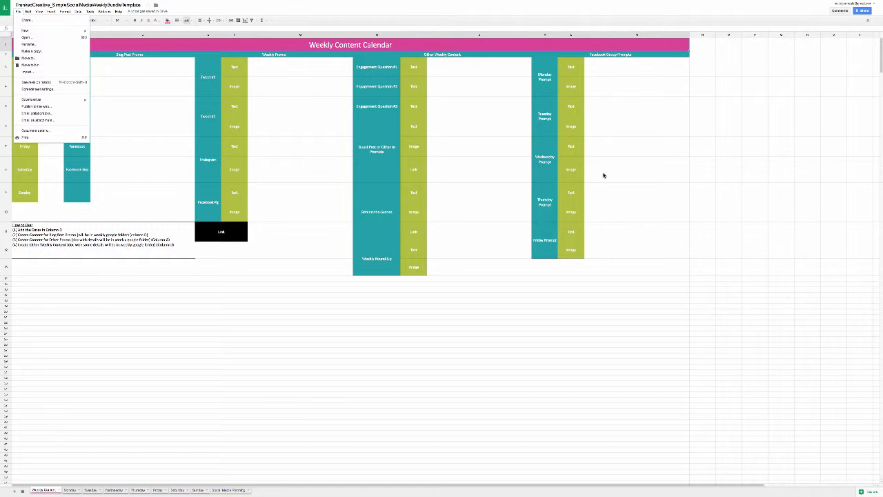
{"action": "left_click", "coordinate": [483, 317]}
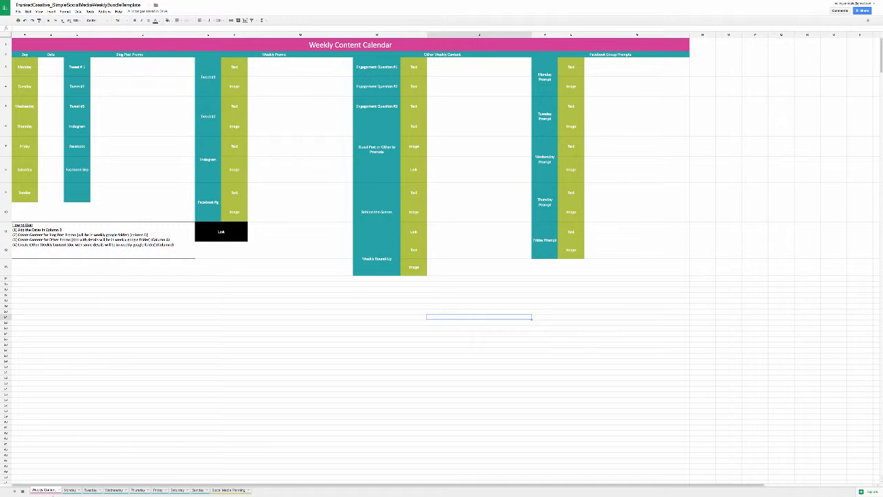
Step: Enter "sample" as the Blog Post Promo text for Tweet #1 in the Weekly Content sheet
{"action": "left_click", "coordinate": [122, 72]}
{"action": "type", "text": "example"}
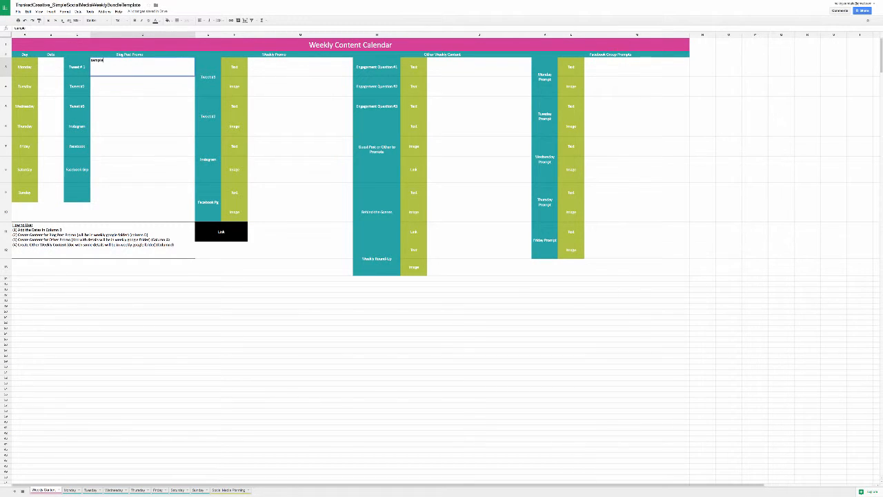
{"action": "key", "text": "Return"}
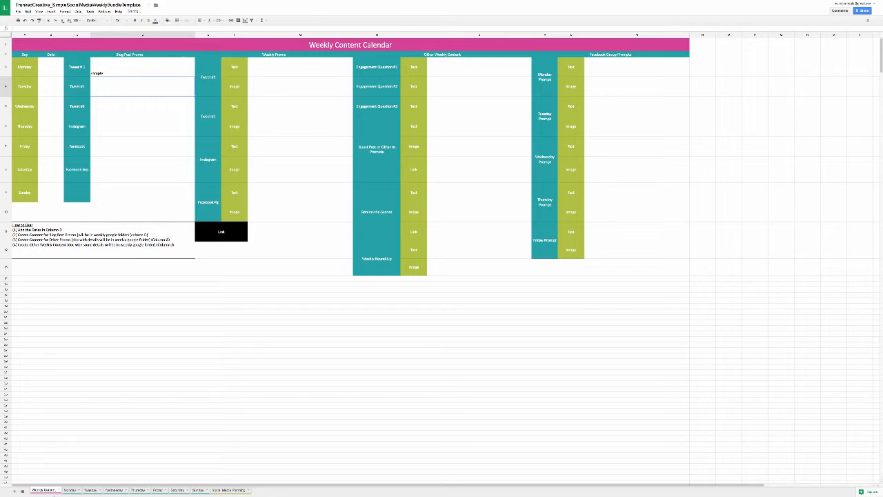
Step: Check on the Monday and Sunday sheets how the Tweet #1 text from the Weekly Content sheet carries over
{"action": "left_click", "coordinate": [70, 490]}
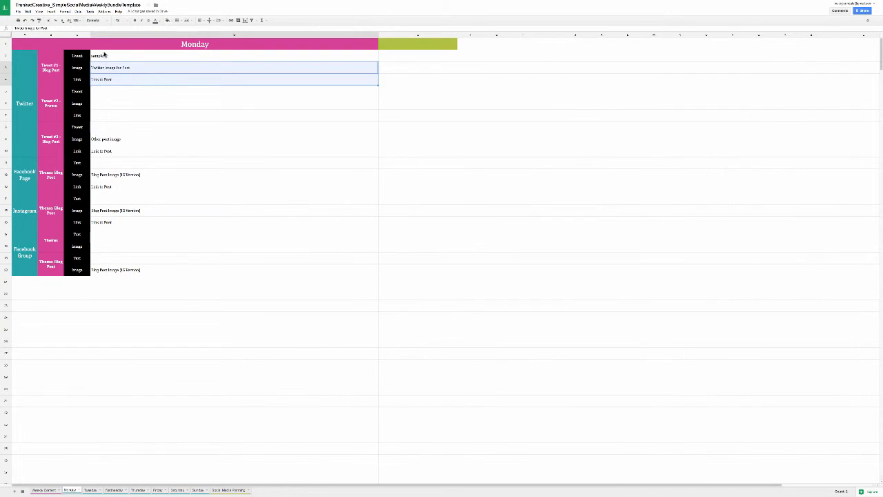
{"action": "left_click", "coordinate": [105, 57]}
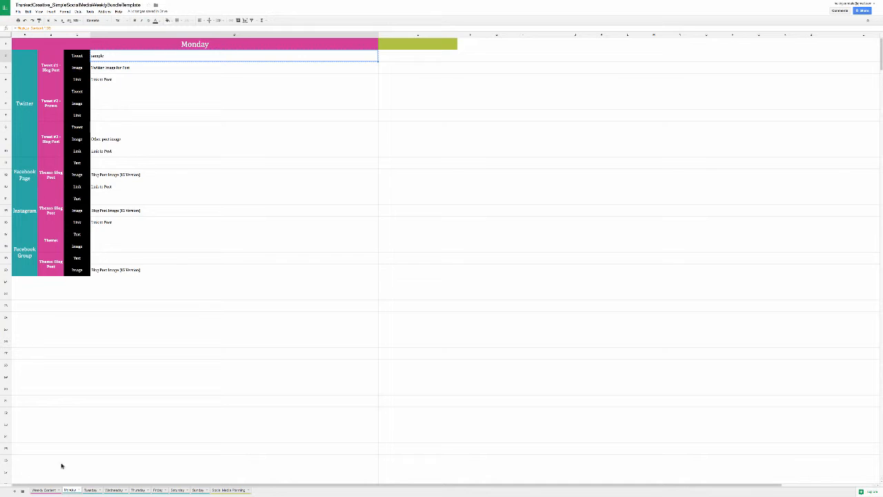
{"action": "left_click", "coordinate": [43, 490]}
{"action": "left_click", "coordinate": [71, 490]}
{"action": "left_click", "coordinate": [43, 490]}
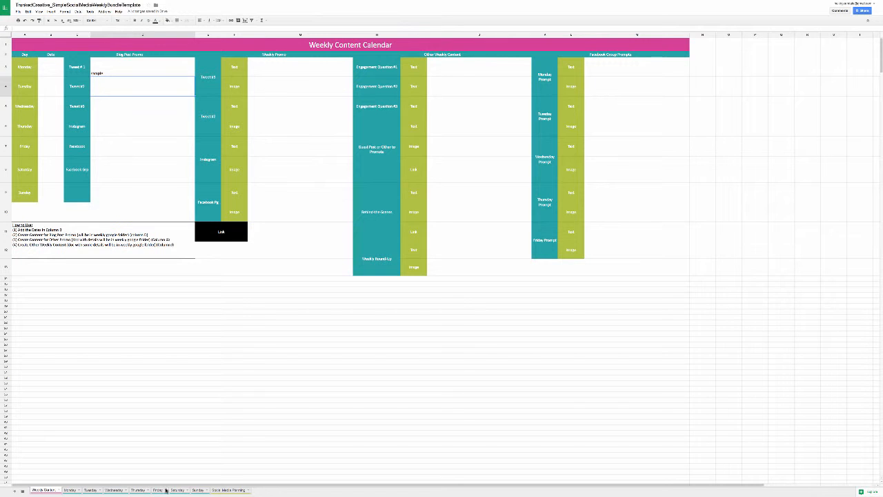
{"action": "left_click", "coordinate": [197, 490]}
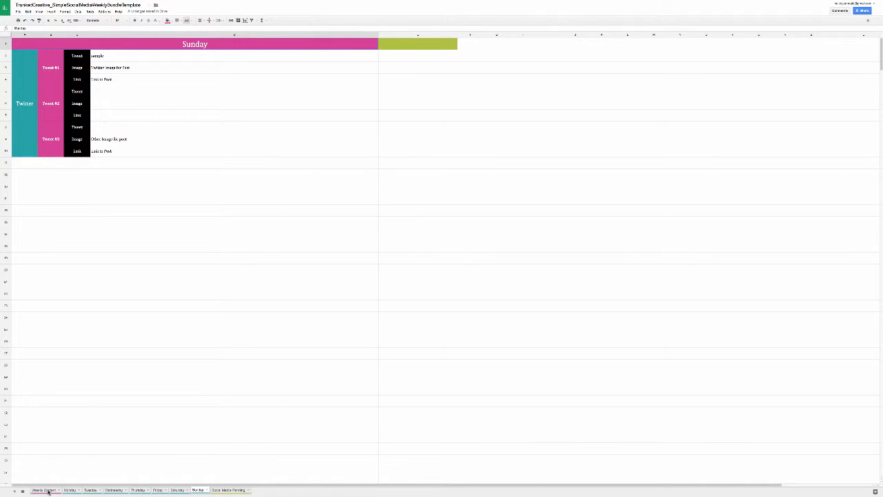
{"action": "left_click", "coordinate": [45, 490]}
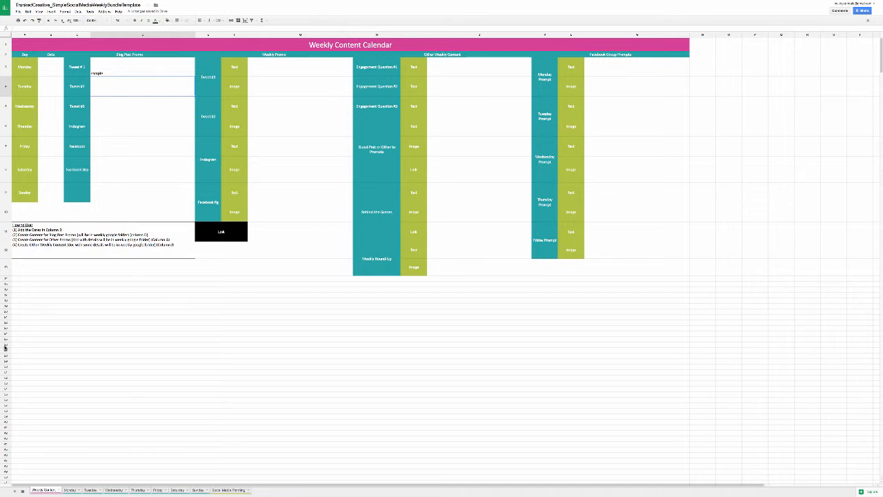
Step: Open the Social Media Planning sheet and review its list of social platforms and its weekday columns
{"action": "left_click", "coordinate": [229, 490]}
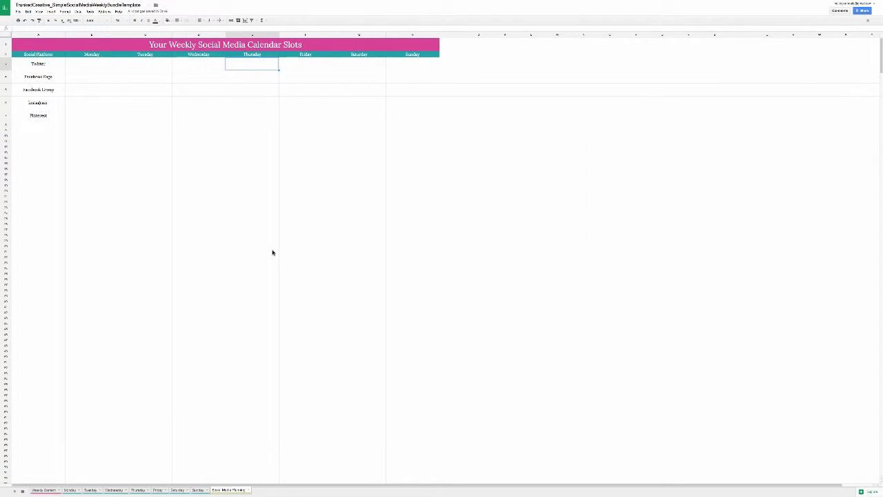
{"action": "left_click_drag", "start_coordinate": [55, 64], "coordinate": [54, 117]}
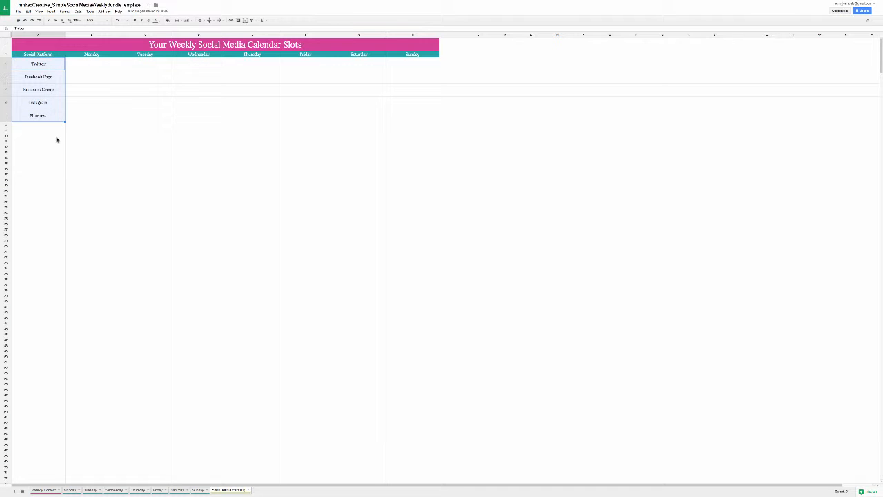
{"action": "left_click", "coordinate": [51, 174]}
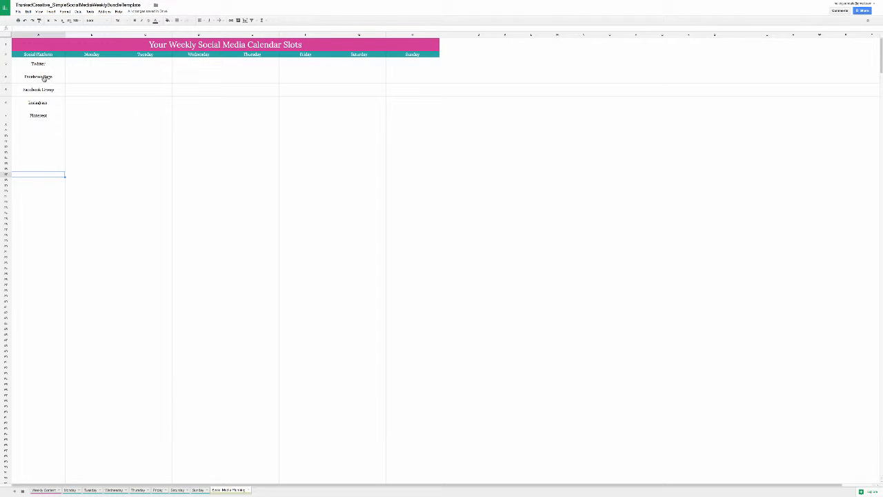
{"action": "left_click", "coordinate": [84, 57]}
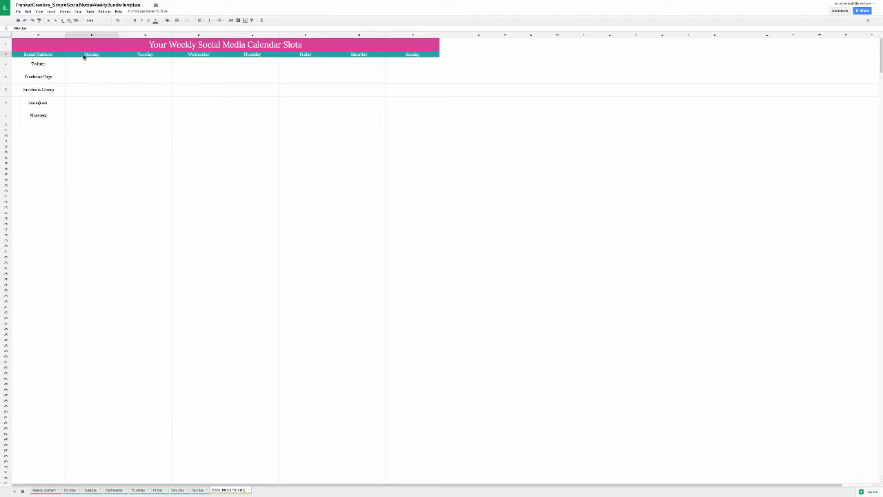
{"action": "left_click", "coordinate": [131, 56]}
{"action": "left_click", "coordinate": [191, 55]}
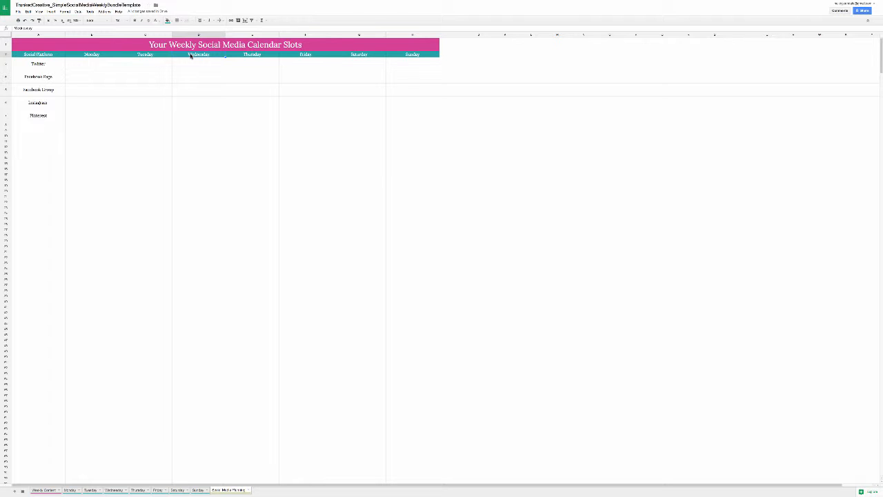
Step: Enter "2 tweets based on blog pst" in the Monday slot for Twitter
{"action": "left_click", "coordinate": [103, 67]}
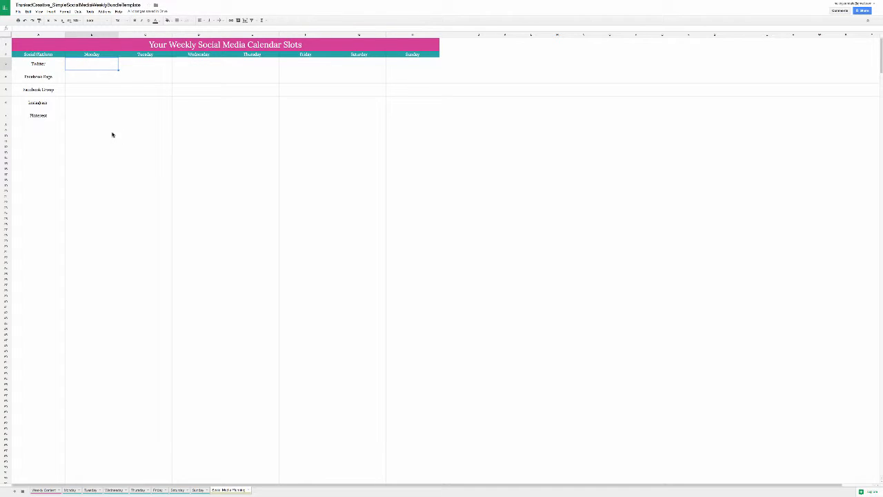
{"action": "type", "text": "2 tweets based on blog pst"}
{"action": "key", "text": "Return"}
Step: Add a second line reading "1 tweet based on wkly promo" to the Monday slot for Twitter
{"action": "left_click", "coordinate": [92, 64]}
{"action": "left_click", "coordinate": [79, 28]}
{"action": "type", "text": "1 tweet base"}
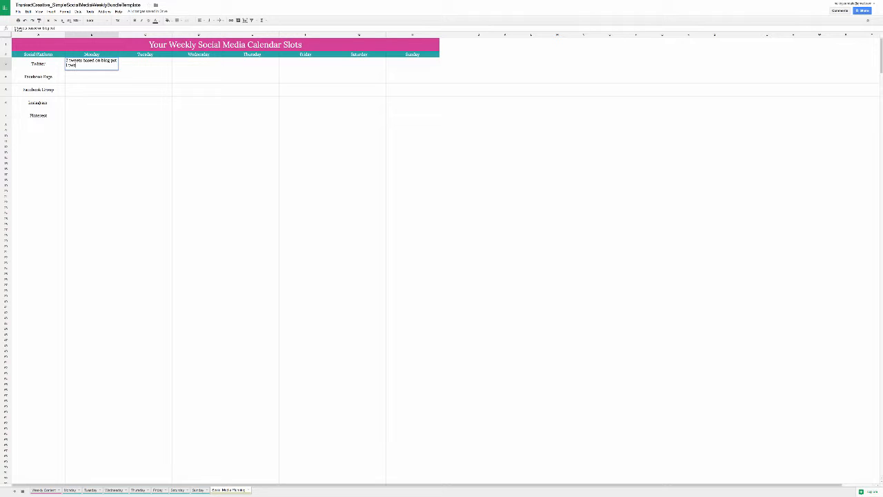
{"action": "type", "text": "d on promo"}
{"action": "key", "text": "BackSpace"}
{"action": "key", "text": "BackSpace"}
{"action": "key", "text": "BackSpace"}
{"action": "key", "text": "BackSpace"}
{"action": "key", "text": "BackSpace"}
{"action": "type", "text": "wkly prom"}
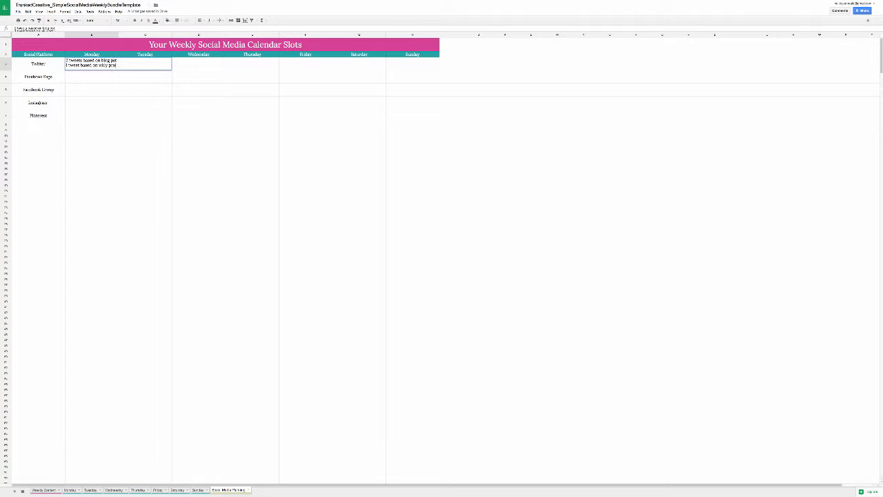
{"action": "type", "text": "o"}
{"action": "key", "text": "Return"}
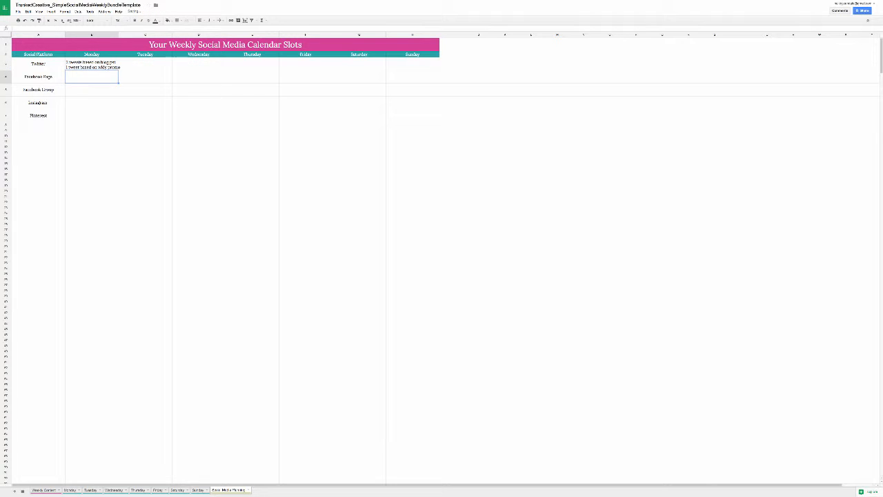
Step: Copy the Monday Twitter entry into the Twitter slots for Tuesday through Sunday
{"action": "key", "text": "Up"}
{"action": "key", "text": "super+c"}
{"action": "key", "text": "Right"}
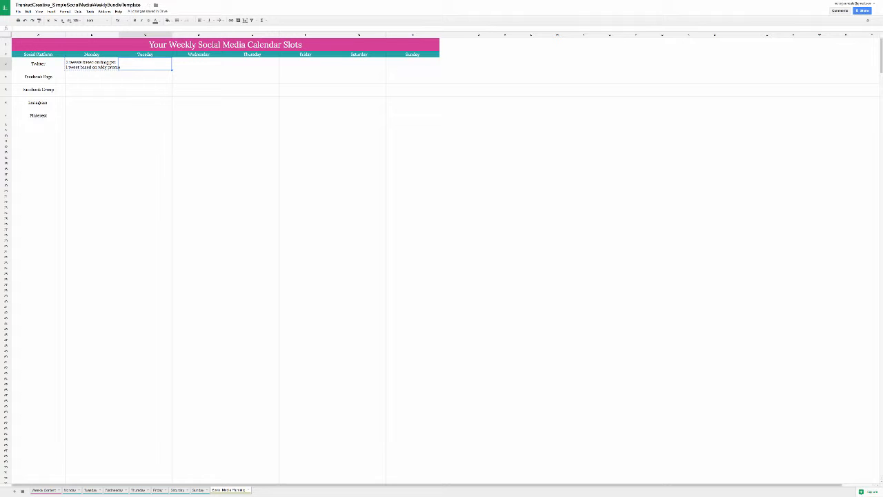
{"action": "key", "text": "super+v"}
{"action": "key", "text": "Right"}
{"action": "key", "text": "super+v"}
{"action": "key", "text": "Right"}
{"action": "key", "text": "super+v"}
{"action": "key", "text": "Right"}
{"action": "key", "text": "super+v"}
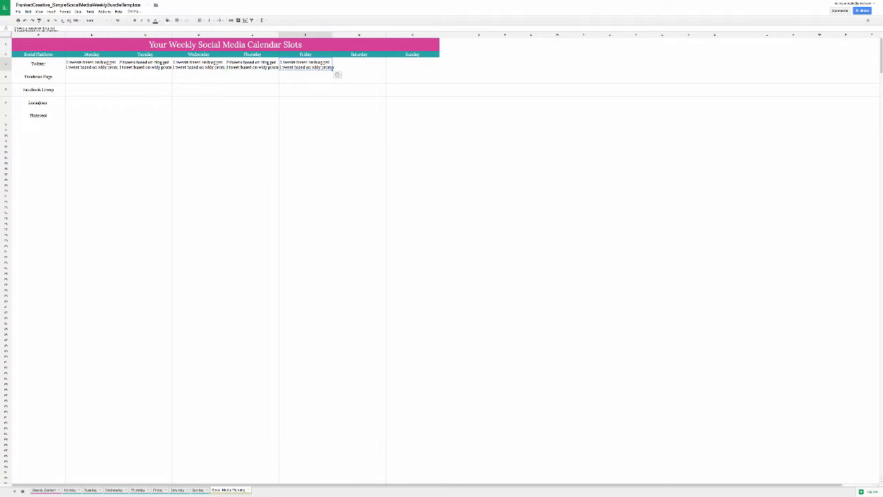
{"action": "key", "text": "Right"}
{"action": "key", "text": "super+v"}
{"action": "key", "text": "Right"}
{"action": "key", "text": "super+v"}
{"action": "key", "text": "Down"}
{"action": "key", "text": "Left"}
{"action": "key", "text": "Left"}
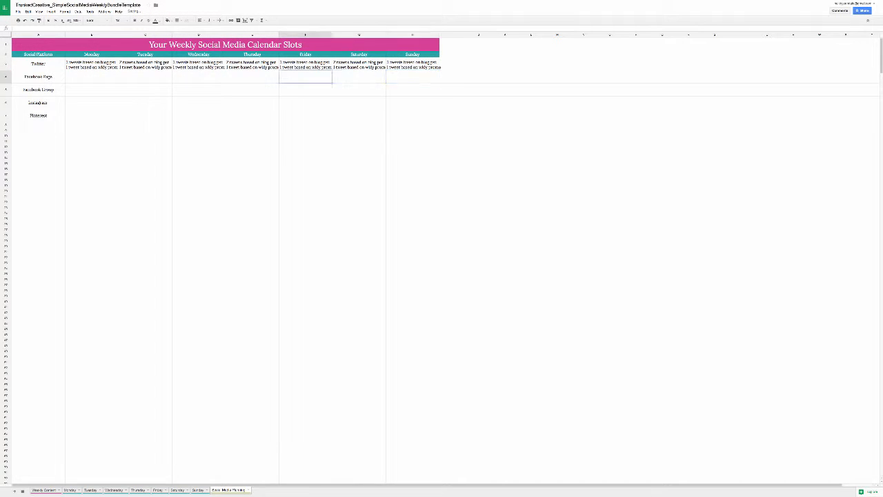
{"action": "key", "text": "Left"}
{"action": "key", "text": "Left"}
{"action": "key", "text": "Left"}
{"action": "key", "text": "Left"}
{"action": "key", "text": "Up"}
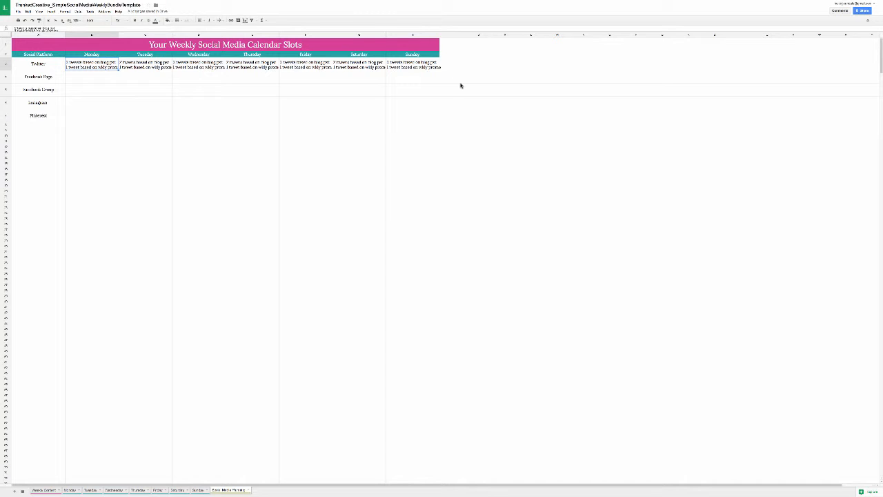
Step: Fill the Facebook Page slots with "post about blog post" for Monday and "behind-the-scenes" for Wednesday
{"action": "left_click", "coordinate": [92, 77]}
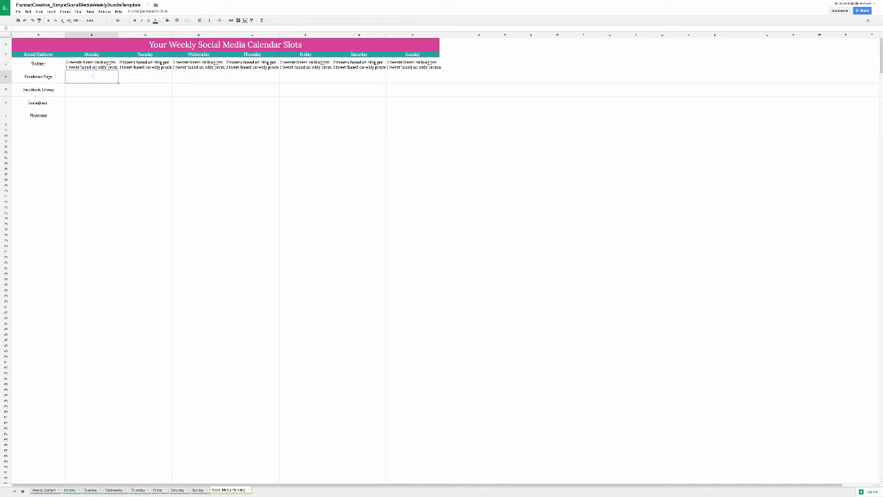
{"action": "type", "text": "promotional blog po"}
{"action": "key", "text": "Tab"}
{"action": "key", "text": "Tab"}
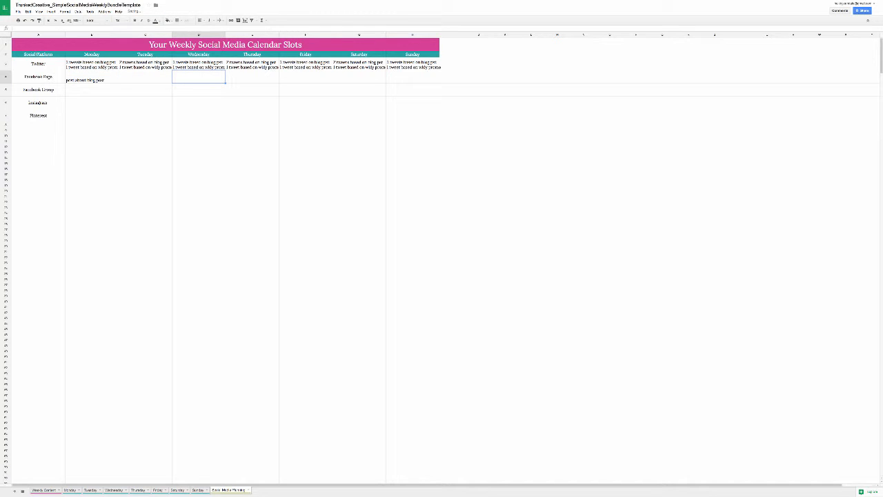
{"action": "type", "text": "behind the scenes"}
{"action": "key", "text": "Tab"}
Step: Fill the Facebook Page slots with "weekly promo post" for Thursday and "round-up of resources" for Friday
{"action": "type", "text": "weekly promo p"}
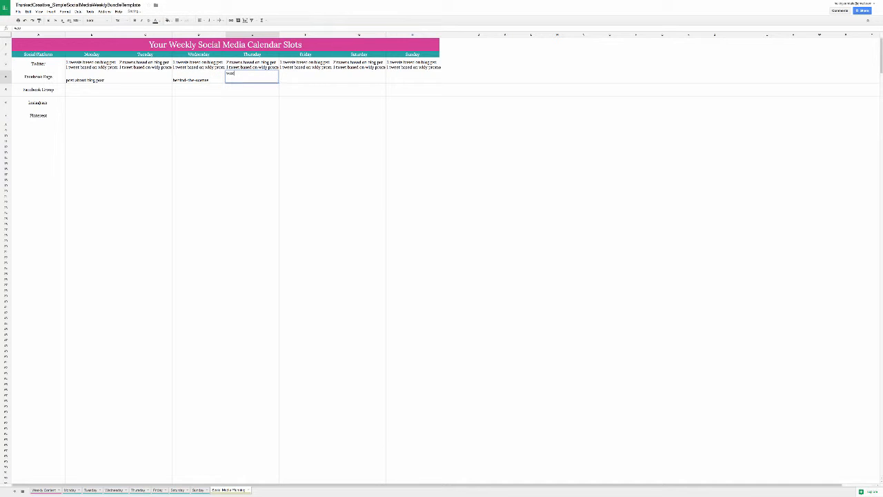
{"action": "type", "text": "ost"}
{"action": "key", "text": "Tab"}
{"action": "type", "text": "round up"}
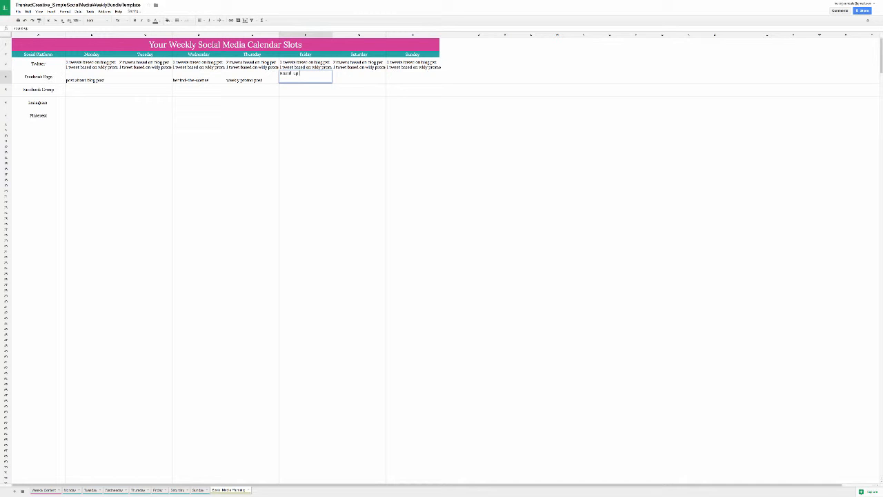
{"action": "type", "text": " of resources"}
{"action": "key", "text": "Return"}
Step: Enter "market place monday" in the Monday slot for the Facebook Group
{"action": "key", "text": "Right"}
{"action": "key", "text": "Right"}
{"action": "key", "text": "Right"}
{"action": "key", "text": "Right"}
{"action": "key", "text": "Right"}
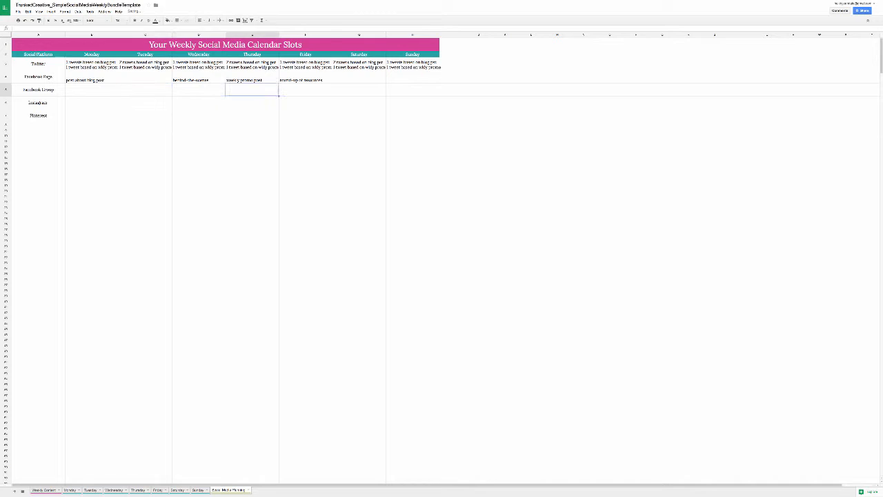
{"action": "key", "text": "Left"}
{"action": "key", "text": "Left"}
{"action": "key", "text": "Left"}
{"action": "key", "text": "Left"}
{"action": "key", "text": "Left"}
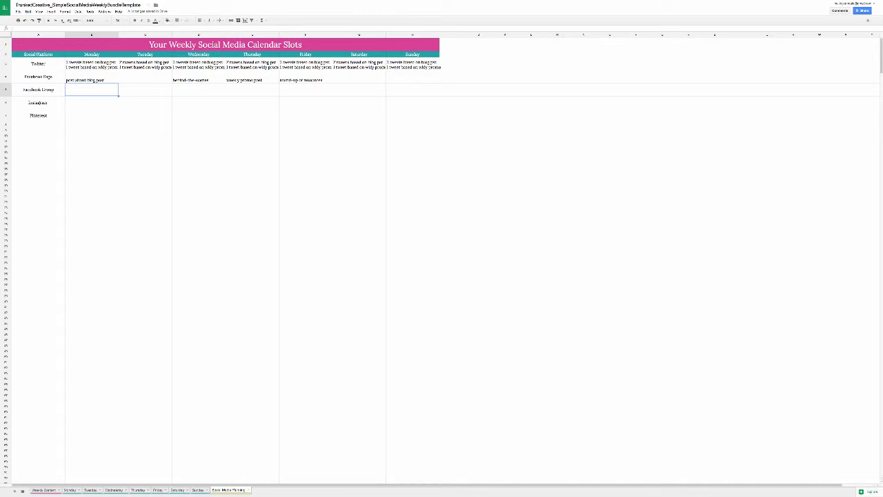
{"action": "type", "text": "marketin"}
{"action": "type", "text": " place mon"}
{"action": "type", "text": "day"}
{"action": "key", "text": "Tab"}
Step: Enter "content goals tuesday" in the Tuesday slot for the Facebook Group
{"action": "type", "text": "contest giv"}
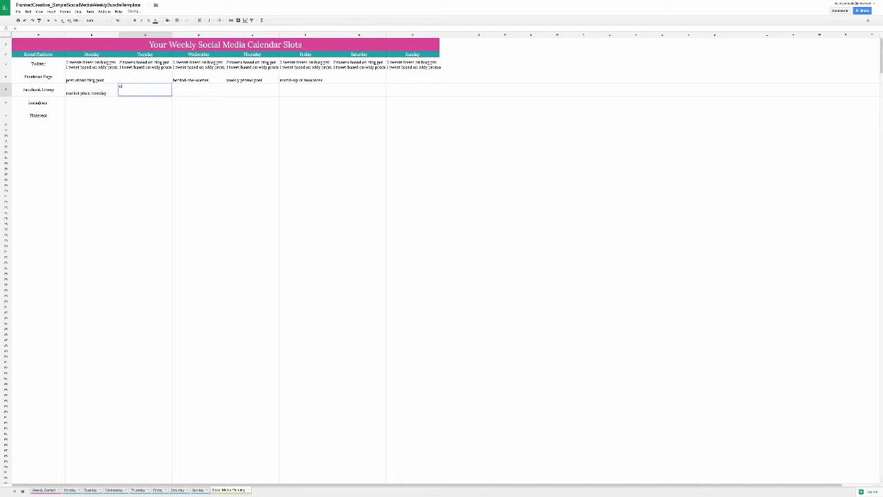
{"action": "key", "text": "BackSpace"}
{"action": "key", "text": "BackSpace"}
{"action": "key", "text": "BackSpace"}
{"action": "key", "text": "BackSpace"}
{"action": "key", "text": "BackSpace"}
{"action": "key", "text": "BackSpace"}
{"action": "type", "text": "nt goals ca"}
{"action": "type", "text": "uesday"}
{"action": "key", "text": "Tab"}
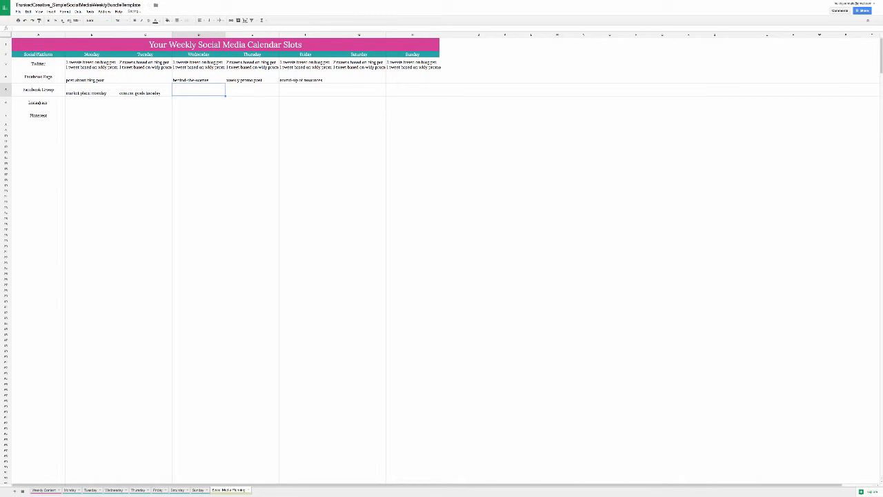
Step: Leave the Facebook Group's Wednesday slot empty and enter "promo thursday" for Thursday and "high-five friday" for Friday
{"action": "key", "text": "Tab"}
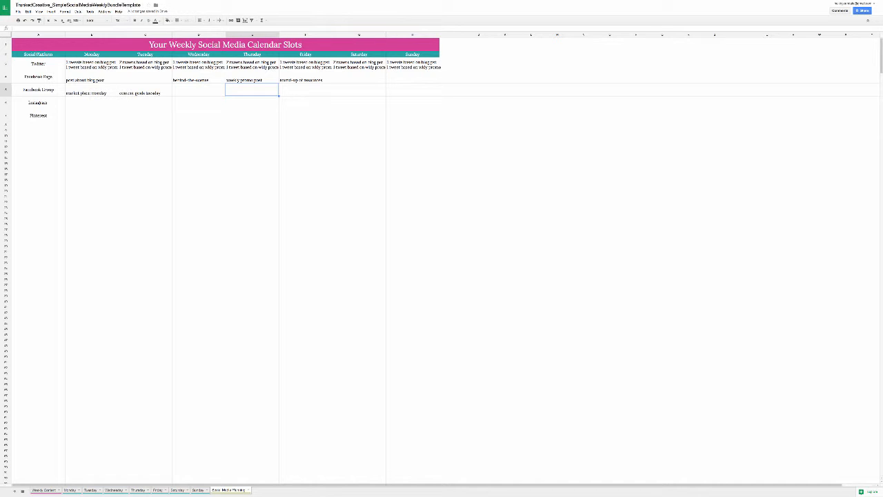
{"action": "type", "text": "promo thursday"}
{"action": "key", "text": "Tab"}
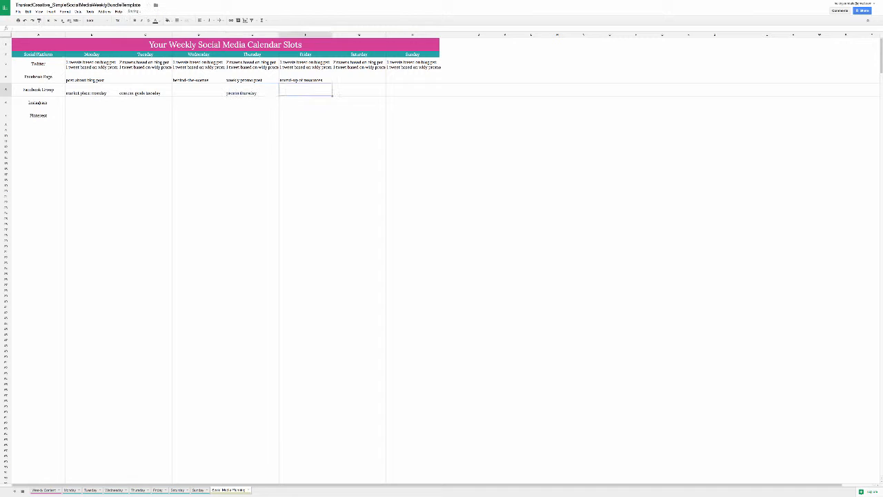
{"action": "type", "text": "high-five friday"}
{"action": "key", "text": "Return"}
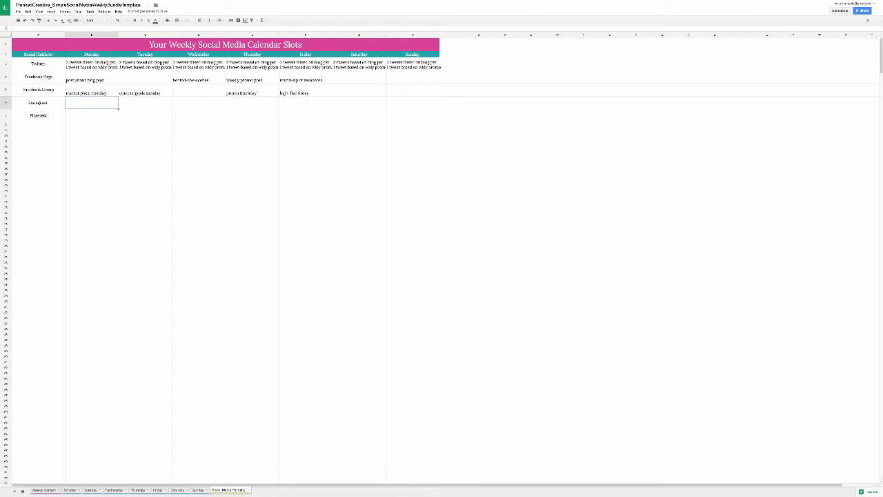
Step: Enter "post about blog post" in the Monday slot for Instagram
{"action": "type", "text": "post abou"}
{"action": "type", "text": "st about blog pos"}
{"action": "key", "text": "Tab"}
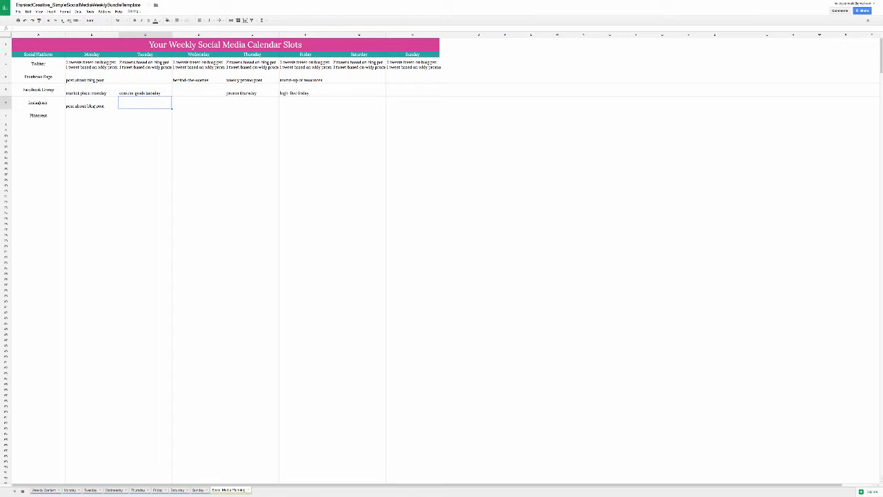
{"action": "key", "text": "Right"}
{"action": "key", "text": "Right"}
{"action": "key", "text": "Right"}
{"action": "key", "text": "Right"}
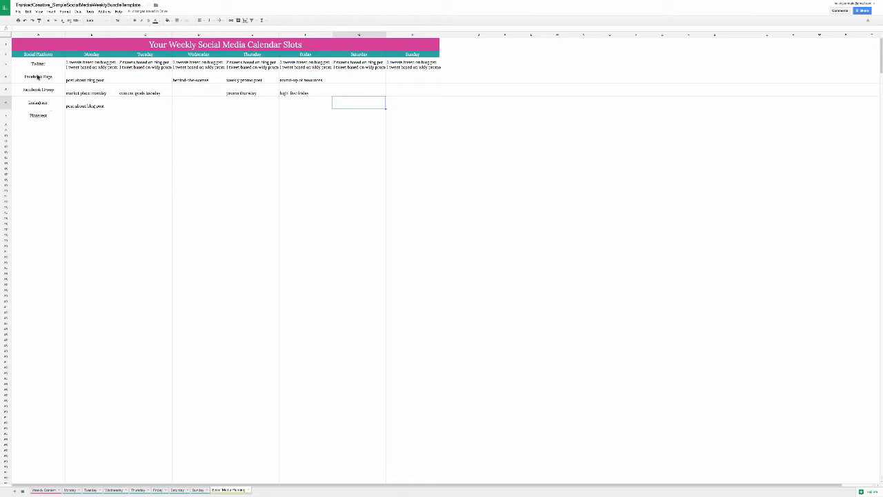
Step: Clear the sample text from the Tweet #1 cell under Blog Post Promo in the Weekly Content sheet
{"action": "left_click_drag", "start_coordinate": [38, 64], "coordinate": [406, 107]}
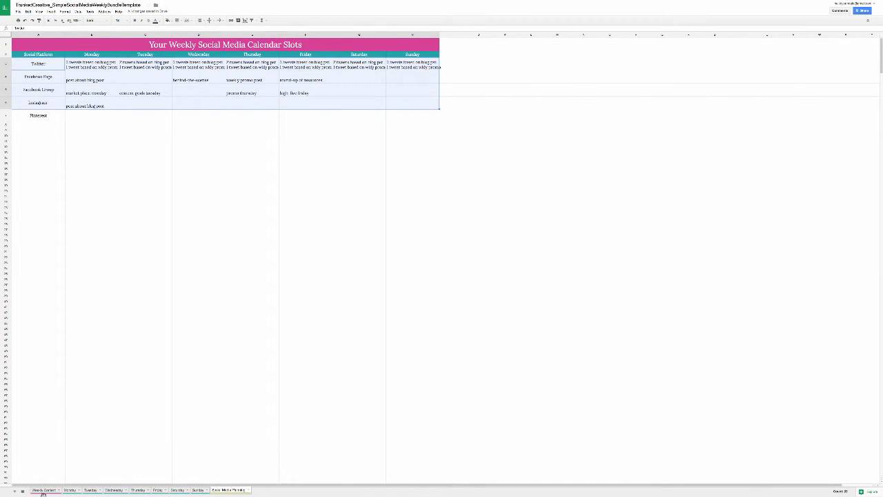
{"action": "left_click", "coordinate": [43, 489]}
{"action": "left_click", "coordinate": [113, 71]}
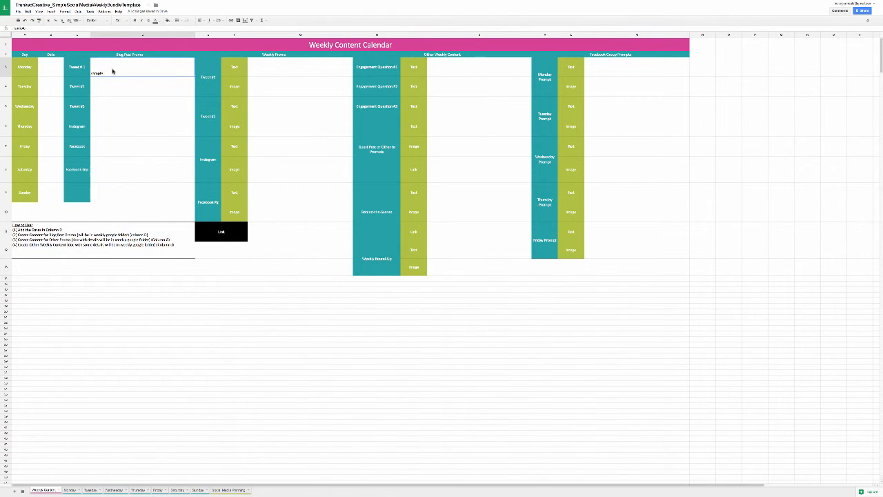
{"action": "key", "text": "Delete"}
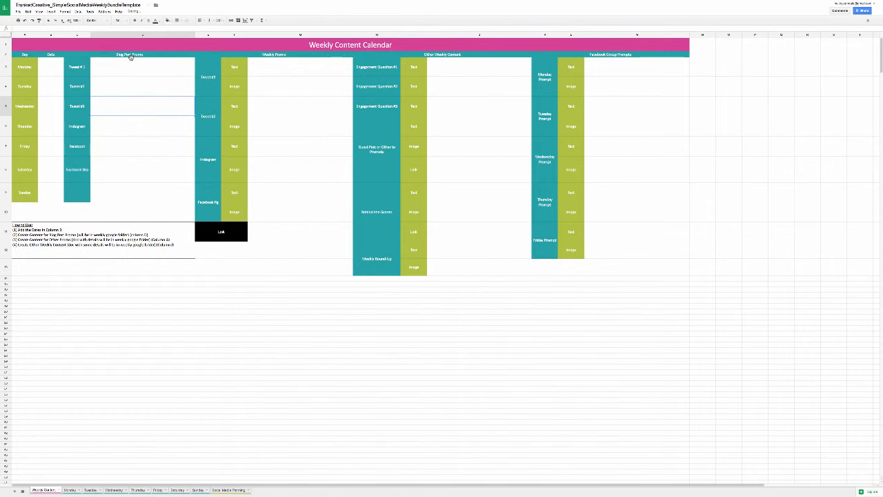
Step: Review the Blog Post Promo, Weekly Promo, Other Weekly Content and Facebook Group Prompts sections of the Weekly Content Calendar
{"action": "left_click_drag", "start_coordinate": [131, 55], "coordinate": [136, 220]}
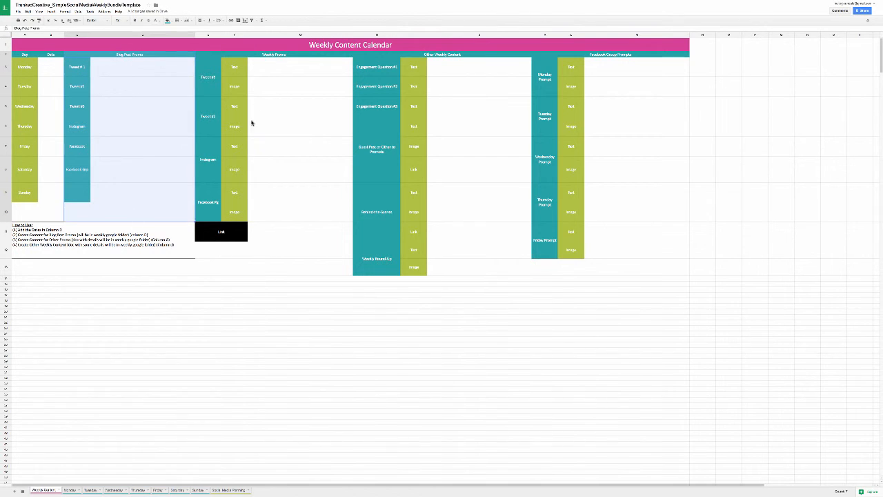
{"action": "left_click_drag", "start_coordinate": [272, 54], "coordinate": [276, 276]}
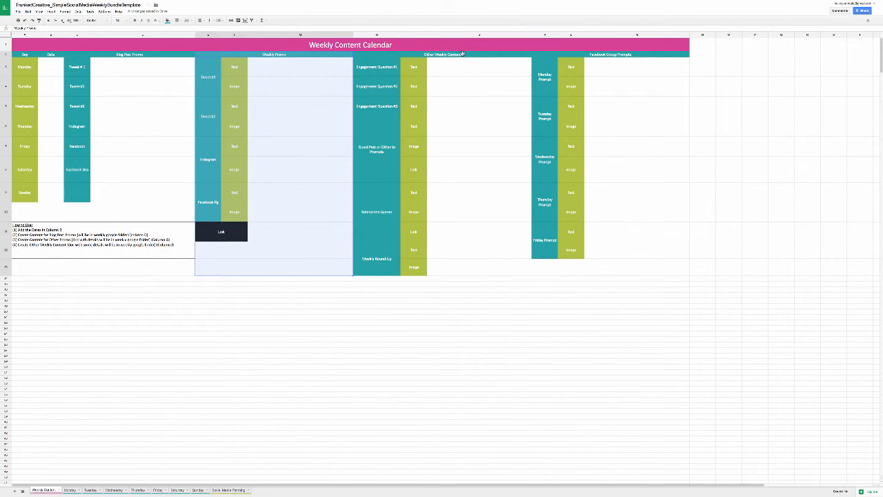
{"action": "left_click_drag", "start_coordinate": [464, 59], "coordinate": [437, 308]}
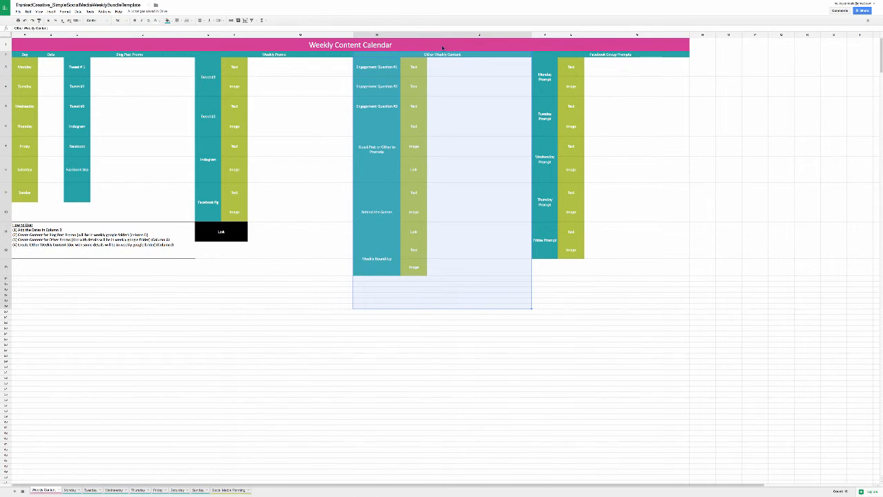
{"action": "left_click_drag", "start_coordinate": [630, 56], "coordinate": [609, 303]}
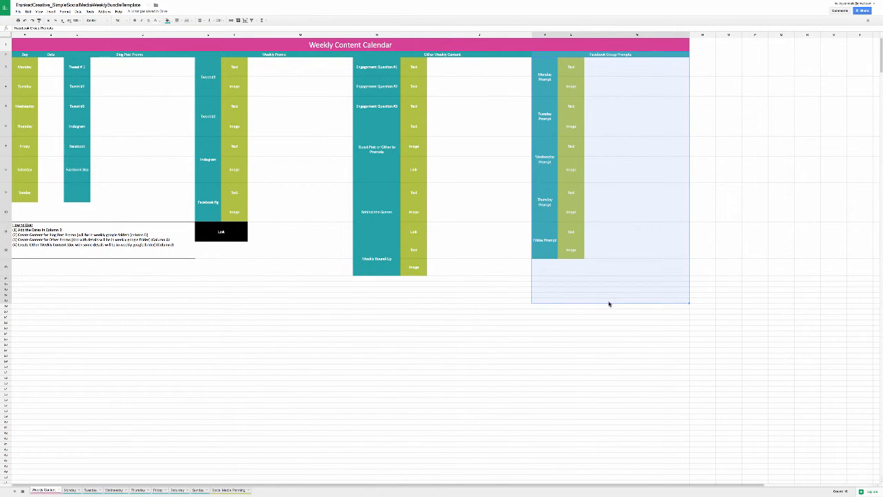
{"action": "left_click", "coordinate": [172, 305]}
Step: Enter the dates January 30 for Monday and January 31 for Tuesday in the Weekly Content Calendar
{"action": "left_click", "coordinate": [54, 68]}
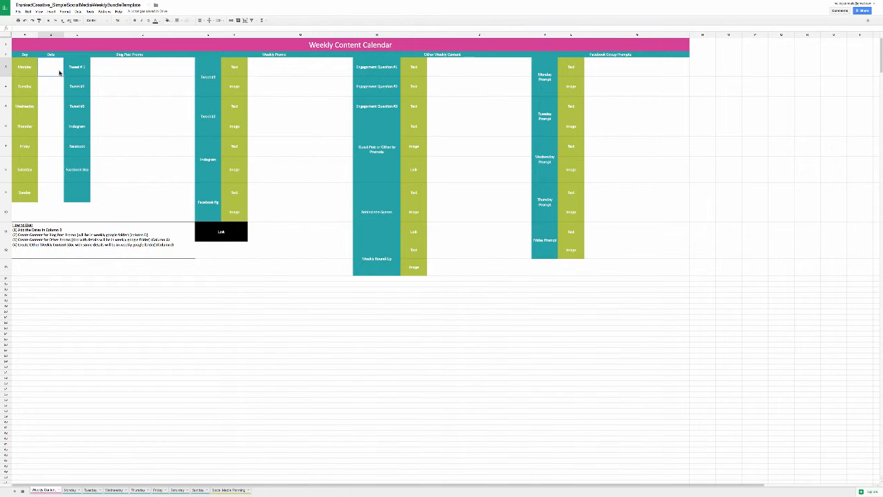
{"action": "type", "text": "January 30"}
{"action": "key", "text": "Return"}
{"action": "type", "text": "nuary 3"}
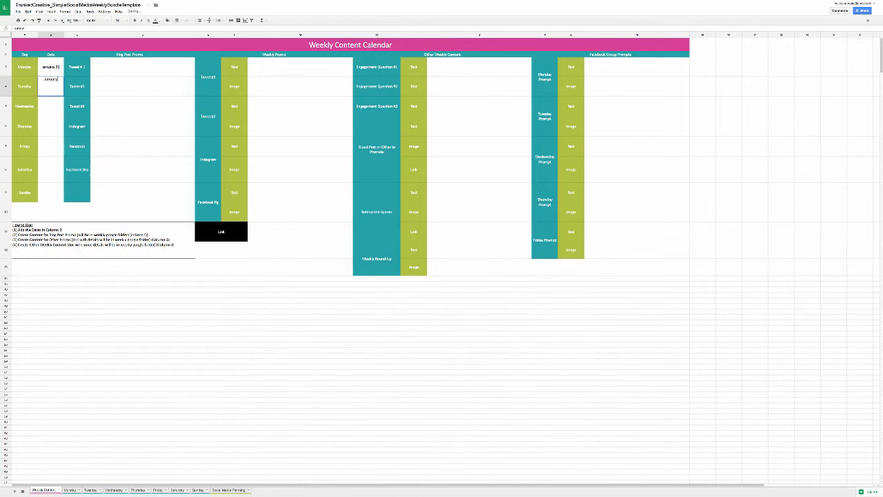
{"action": "type", "text": "1"}
{"action": "key", "text": "Return"}
Step: Fill in the dates February 1 through February 5 for Wednesday to Sunday in the Weekly Content Calendar
{"action": "type", "text": "February 1"}
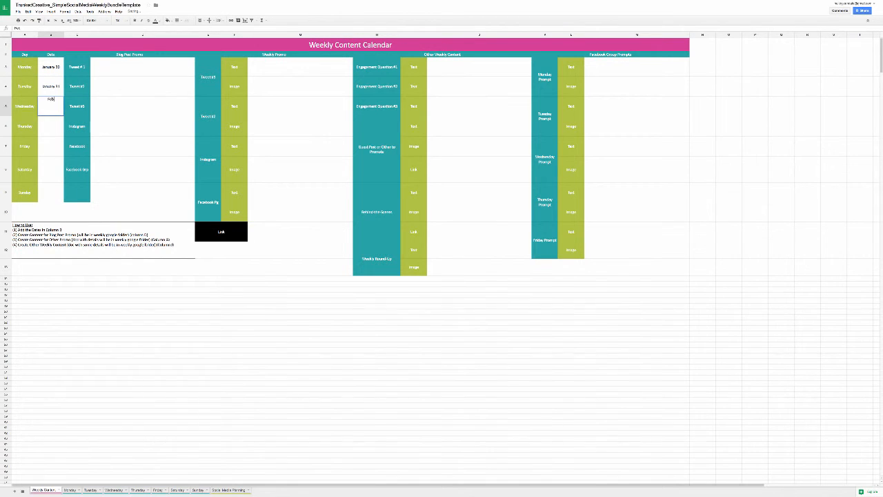
{"action": "key", "text": "Return"}
{"action": "type", "text": "February 2"}
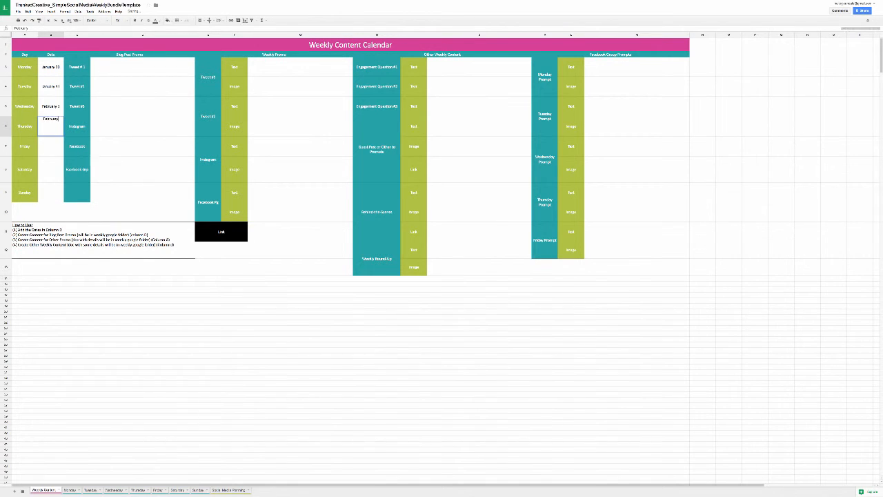
{"action": "key", "text": "Return"}
{"action": "type", "text": "February 3"}
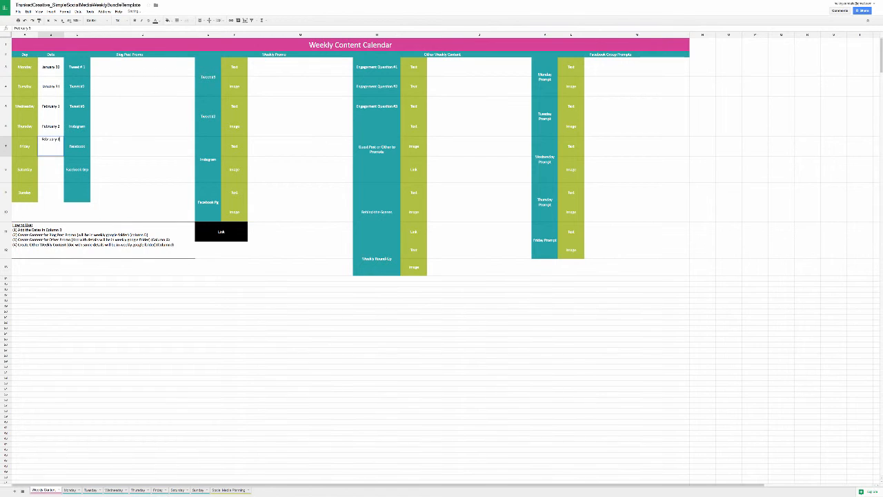
{"action": "key", "text": "Return"}
{"action": "type", "text": "February 4"}
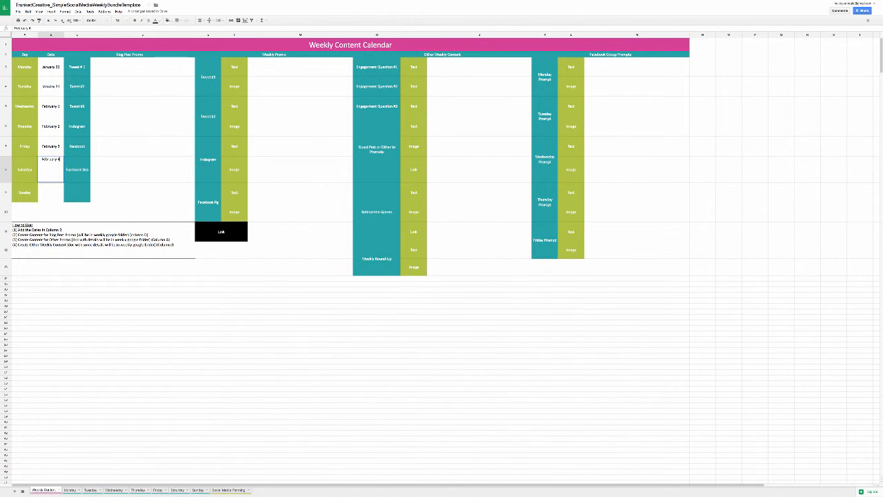
{"action": "key", "text": "Return"}
{"action": "type", "text": "February 5"}
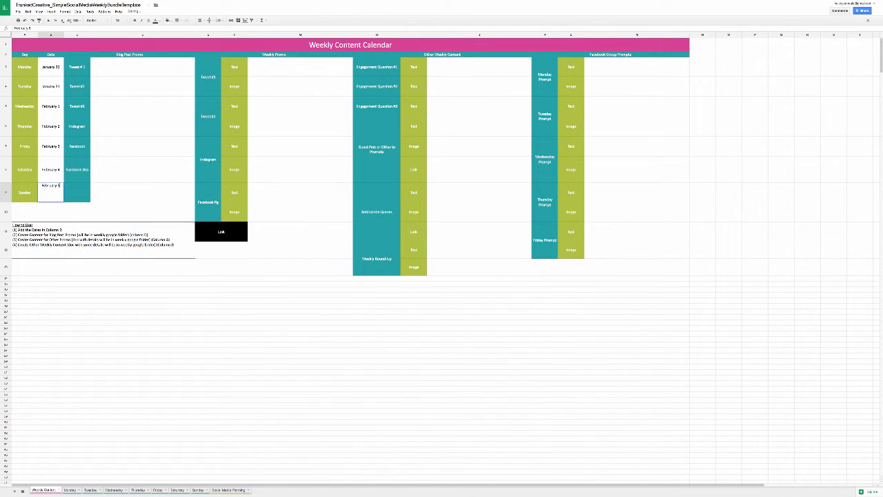
{"action": "key", "text": "Return"}
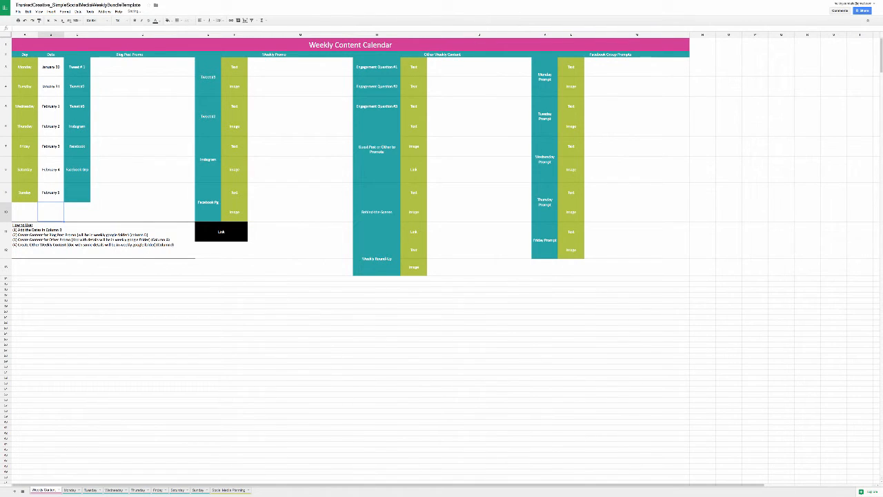
Step: Compare the Monday sheet's Twitter, Facebook Page, Instagram and Facebook Group themes with the slots in the Social Media Planning sheet
{"action": "left_click", "coordinate": [115, 69]}
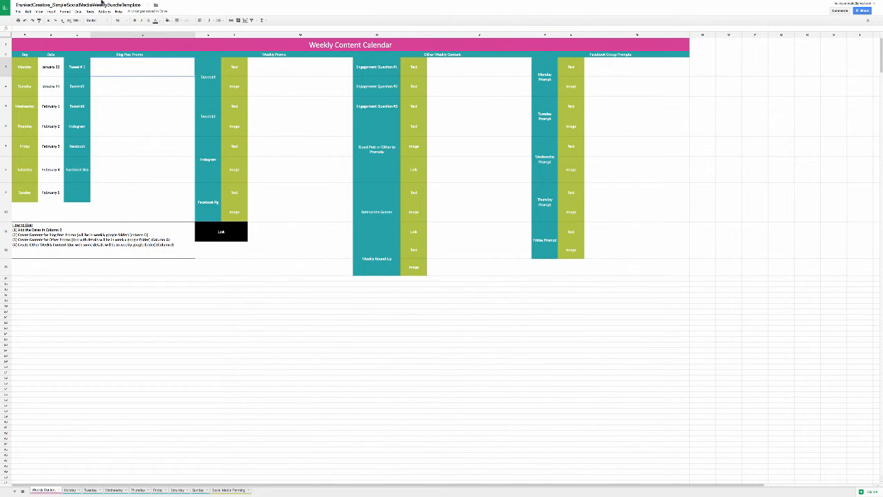
{"action": "left_click", "coordinate": [70, 490]}
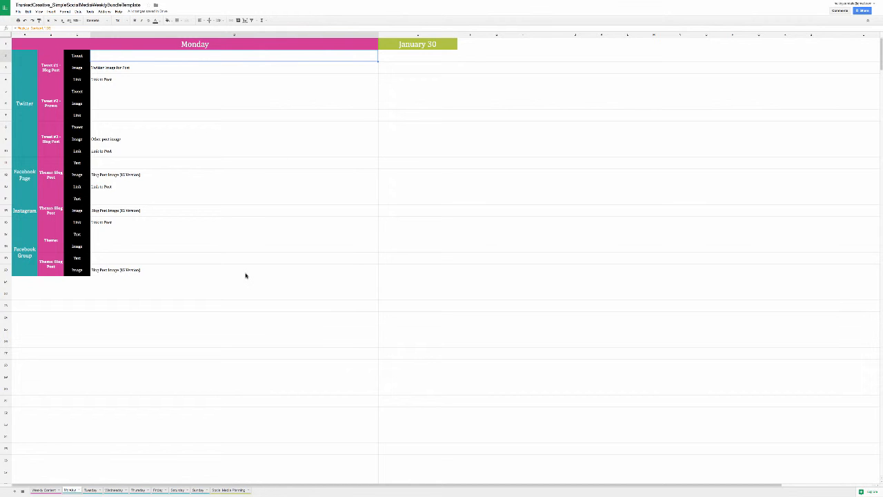
{"action": "left_click", "coordinate": [233, 491]}
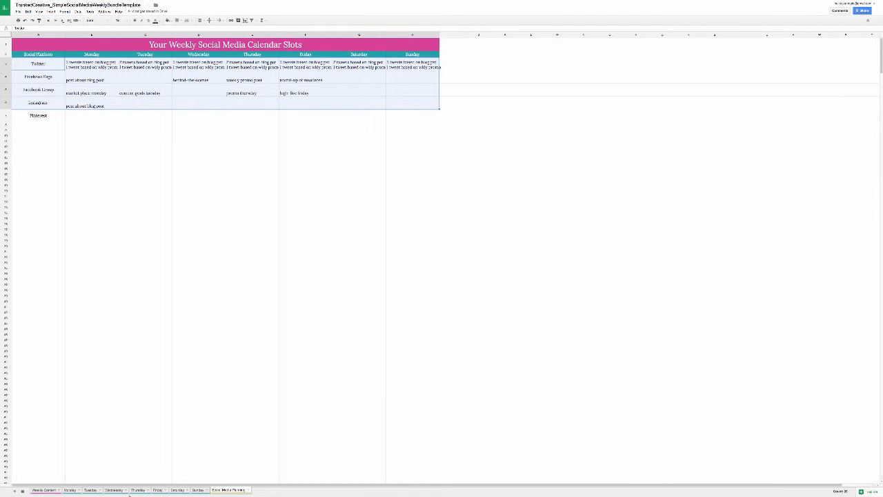
{"action": "left_click", "coordinate": [67, 490]}
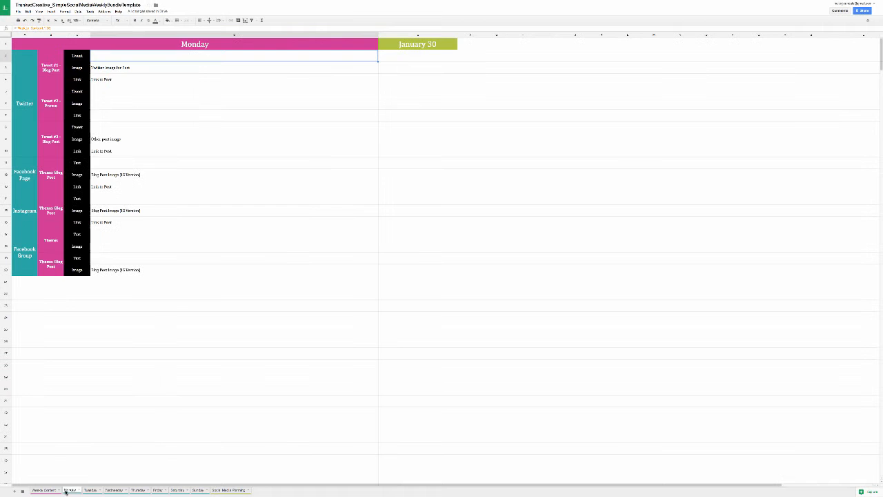
{"action": "left_click", "coordinate": [55, 71]}
{"action": "left_click", "coordinate": [52, 141]}
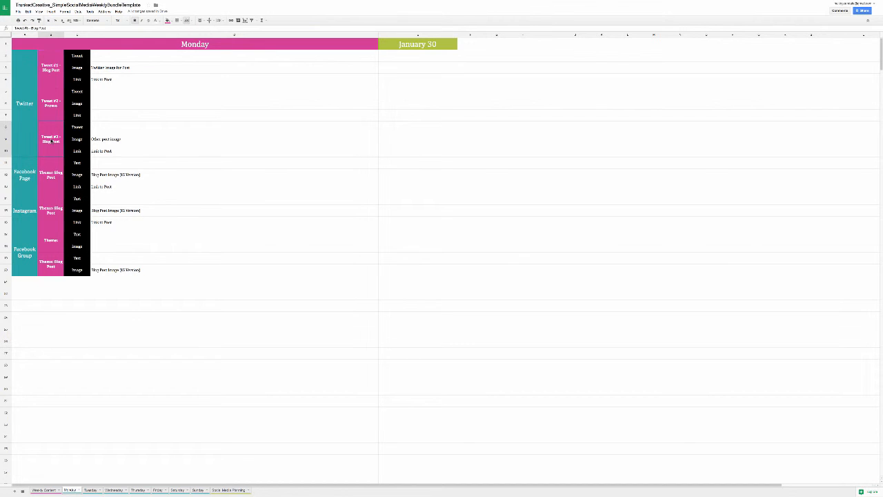
{"action": "left_click", "coordinate": [51, 104]}
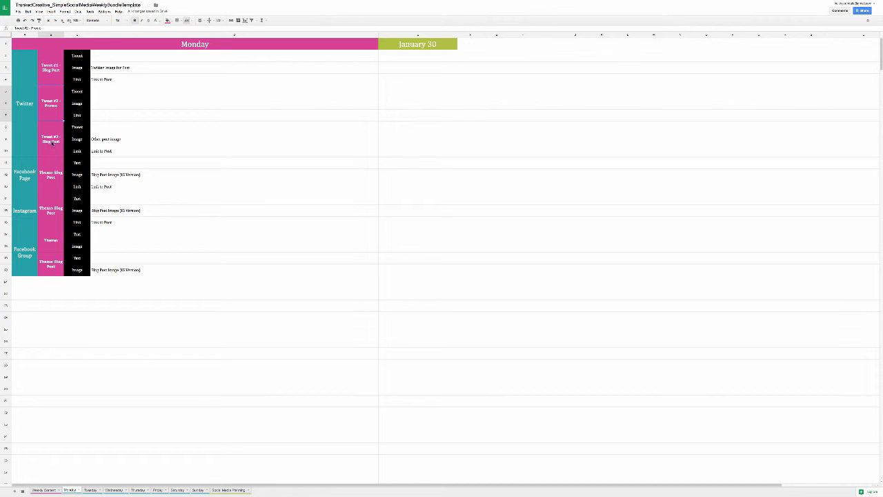
{"action": "left_click", "coordinate": [54, 171]}
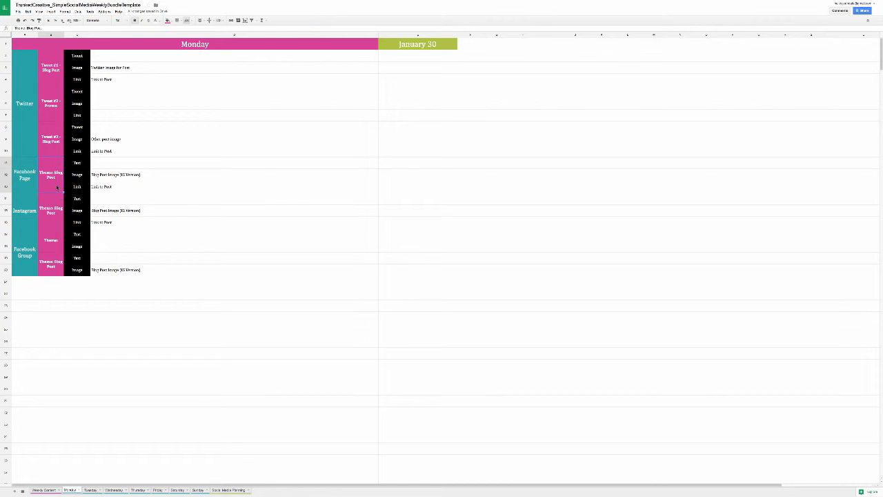
{"action": "left_click", "coordinate": [55, 225]}
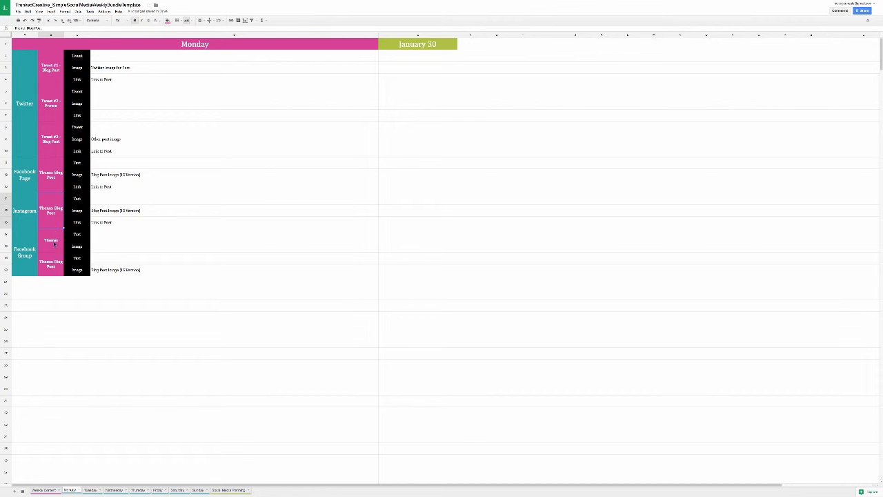
{"action": "key", "text": "Down"}
{"action": "key", "text": "Down"}
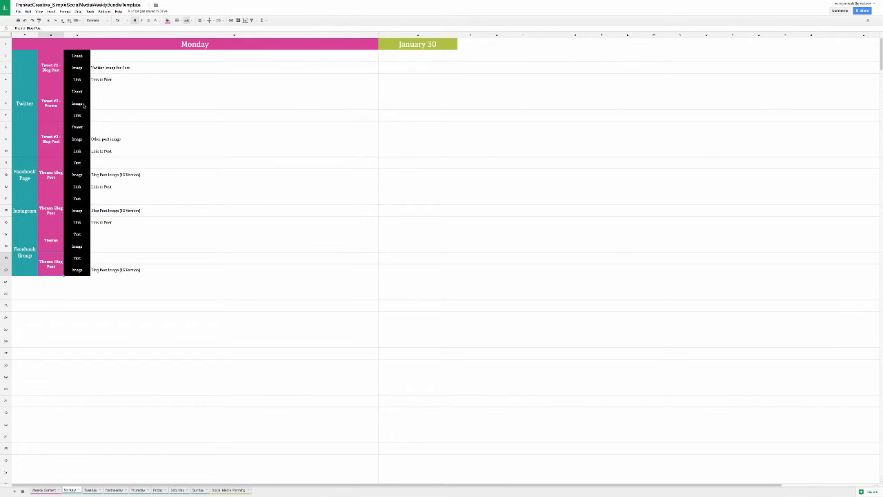
Step: Clear Monday's Tweet #1 text cell and relink it by formula to the Tweet #1 blog post promo cell in Weekly Content
{"action": "left_click", "coordinate": [118, 59]}
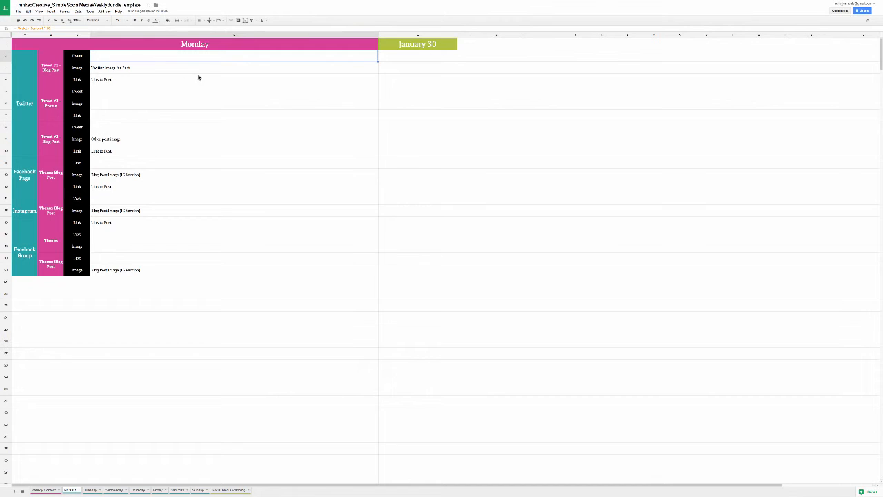
{"action": "key", "text": "Delete"}
{"action": "key", "text": "Return"}
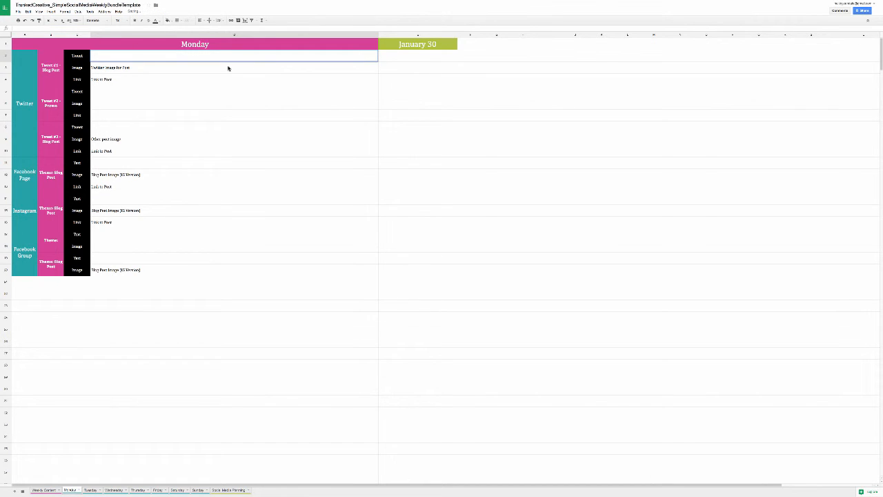
{"action": "left_click", "coordinate": [191, 71]}
{"action": "left_click", "coordinate": [184, 58]}
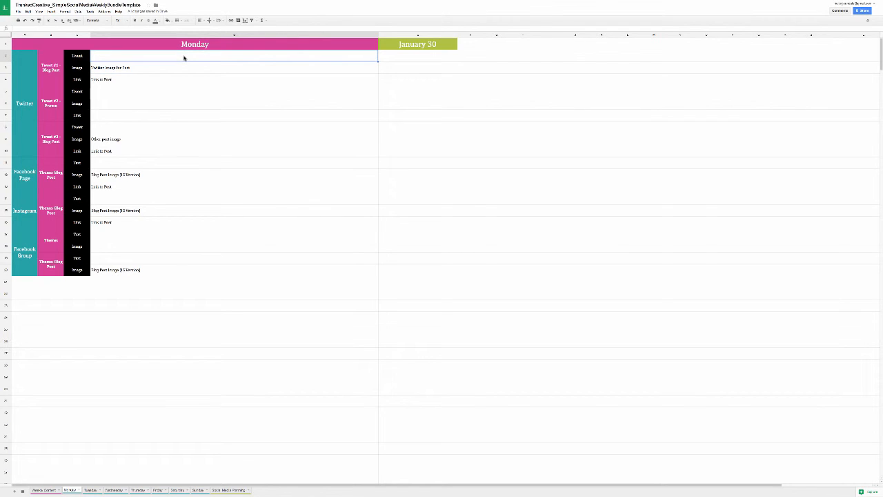
{"action": "type", "text": "="}
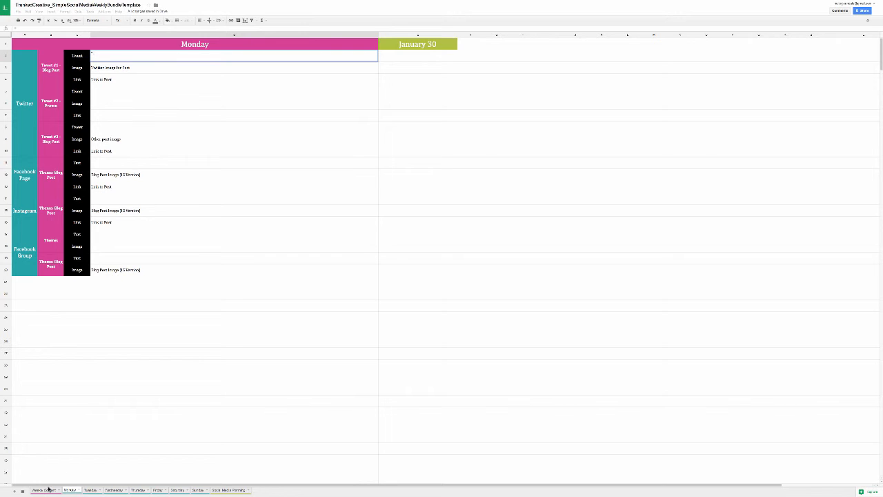
{"action": "left_click", "coordinate": [45, 489]}
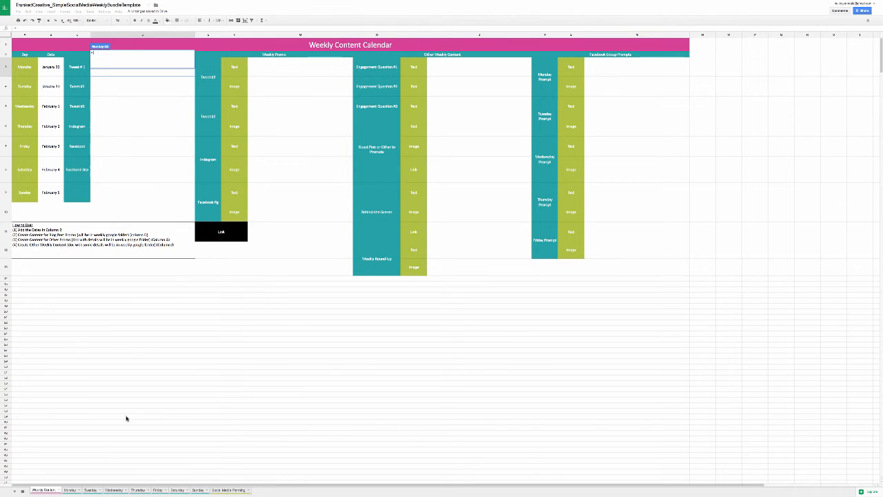
{"action": "left_click", "coordinate": [115, 73]}
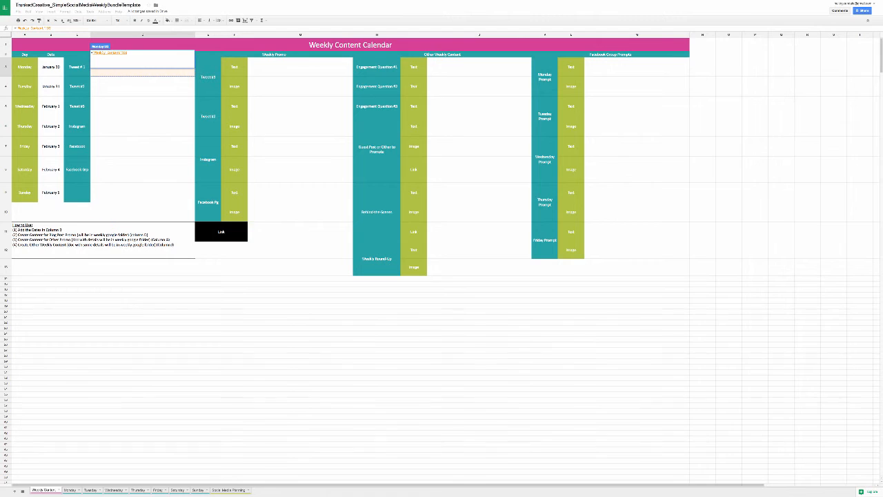
{"action": "key", "text": "Return"}
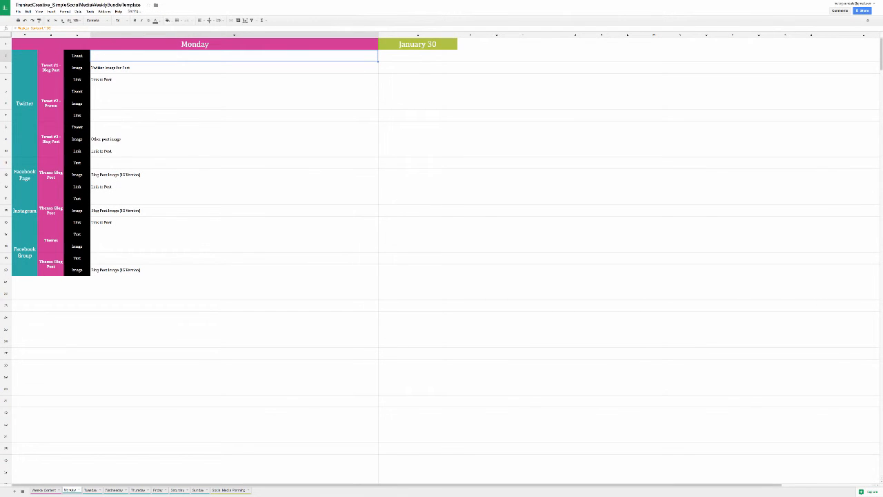
Step: Re-enter the formula in Monday's Instagram text cell, linking it to the Instagram blog post promo cell in Weekly Content
{"action": "left_click", "coordinate": [107, 90]}
{"action": "left_click", "coordinate": [123, 199]}
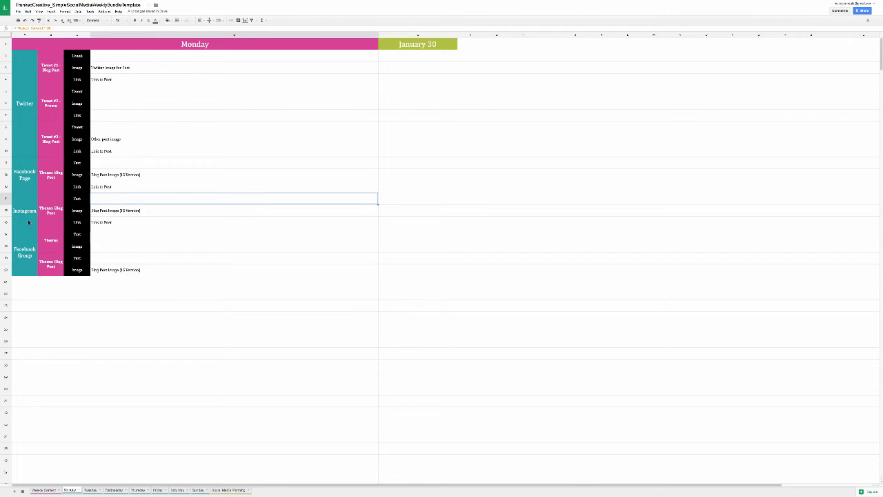
{"action": "double_click", "coordinate": [103, 205]}
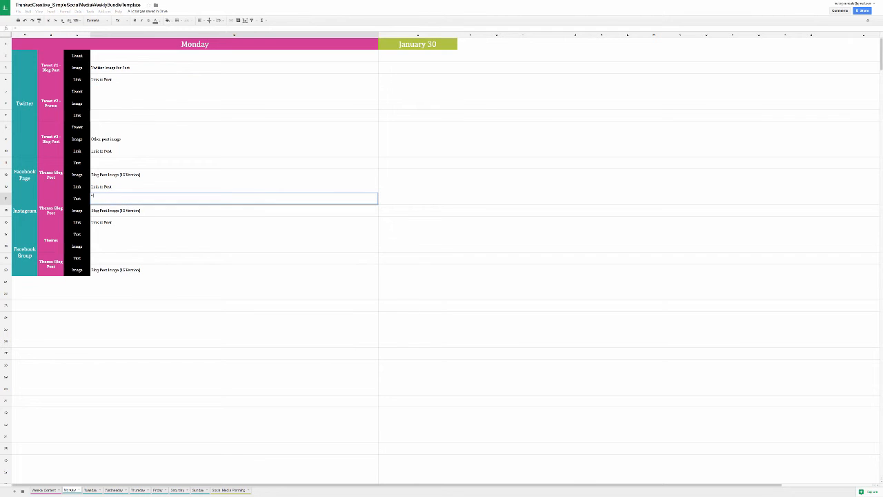
{"action": "left_click", "coordinate": [41, 490]}
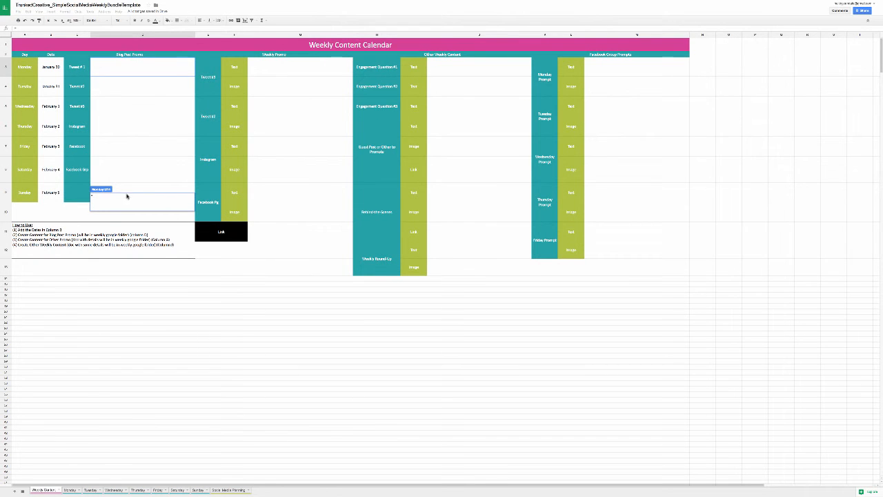
{"action": "left_click", "coordinate": [129, 133]}
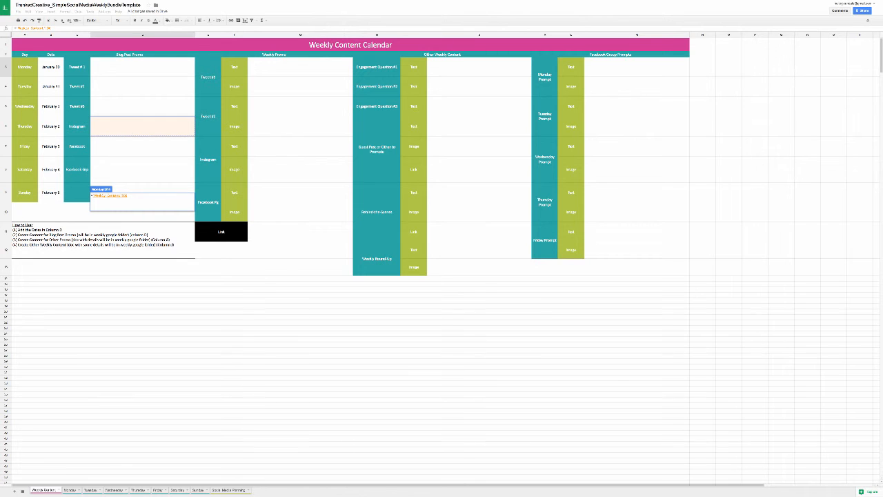
{"action": "key", "text": "Return"}
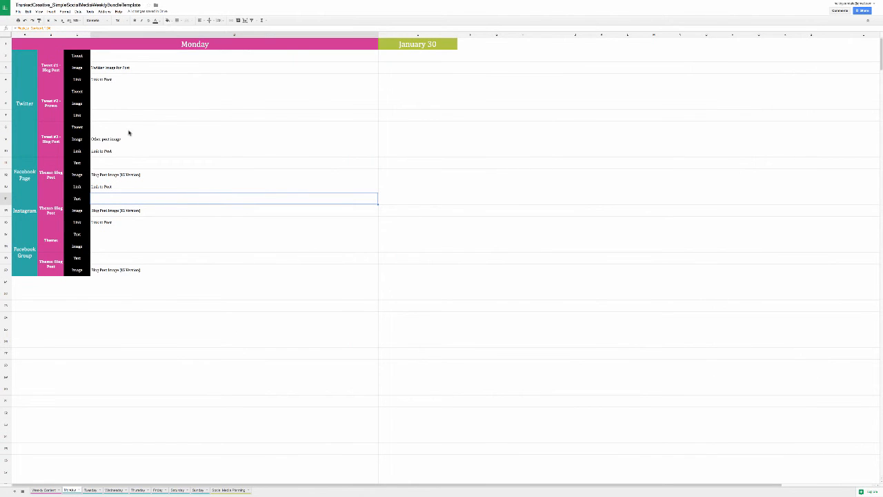
Step: Review the image and link placeholder cells for the blog post tweets and the Facebook Group post in the Monday sheet
{"action": "left_click", "coordinate": [108, 69]}
{"action": "left_click", "coordinate": [108, 78]}
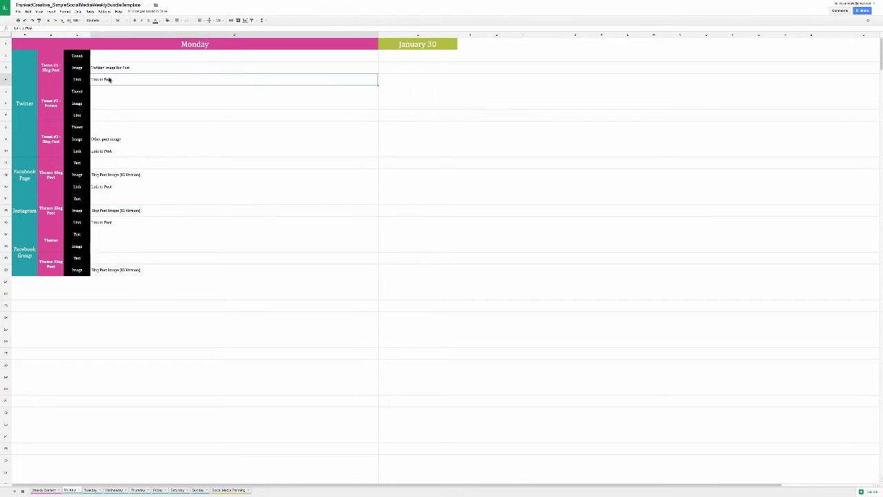
{"action": "left_click", "coordinate": [115, 71]}
{"action": "left_click", "coordinate": [118, 79]}
{"action": "left_click", "coordinate": [120, 68]}
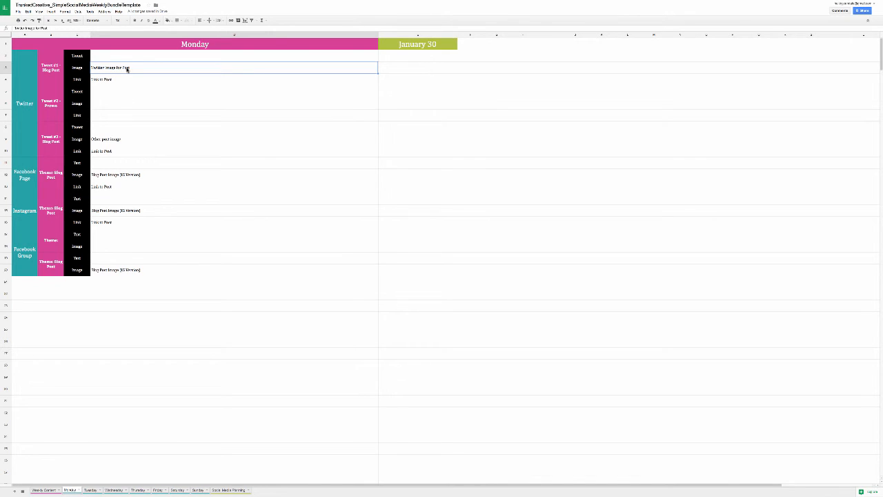
{"action": "left_click", "coordinate": [117, 137]}
{"action": "left_click", "coordinate": [120, 68]}
{"action": "left_click", "coordinate": [123, 273]}
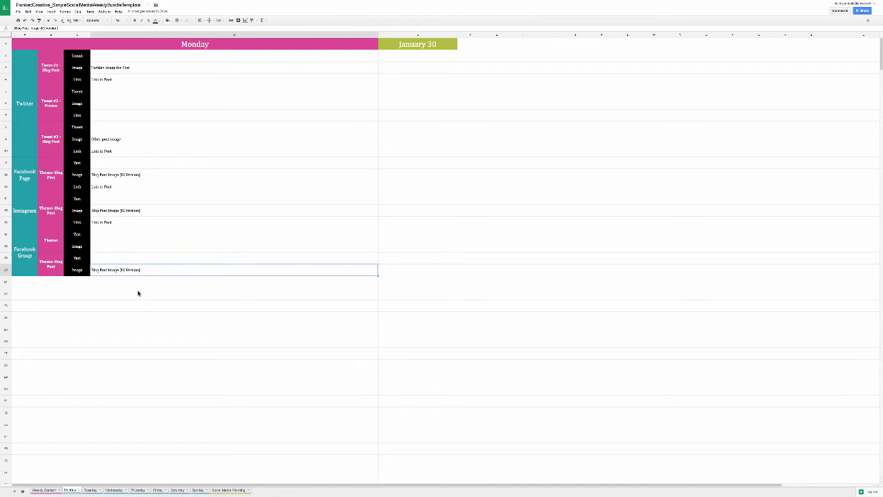
Step: Enter "sample tweet about blog post" as the Tweet #1 blog post promo in the Weekly Content sheet
{"action": "left_click", "coordinate": [44, 490]}
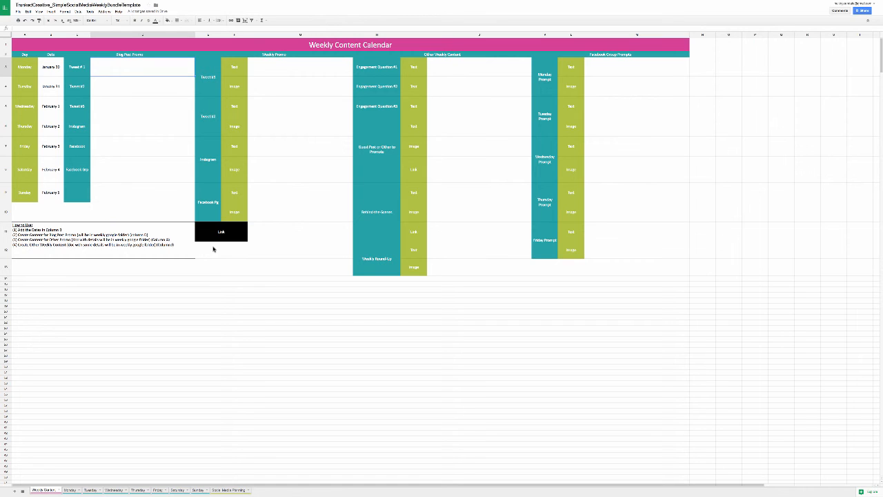
{"action": "type", "text": "sample tweet about"}
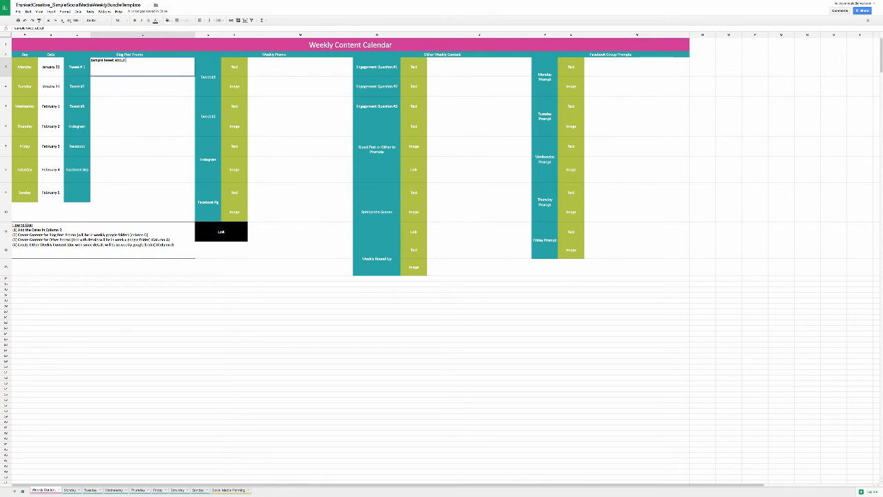
{"action": "type", "text": " blog post"}
{"action": "key", "text": "Return"}
Step: Copy the Tweet #1 promo text into the Tweet #2 cell and change it to "sample tweet 2 about blog post"
{"action": "key", "text": "Up"}
{"action": "key", "text": "ctrl+c"}
{"action": "key", "text": "Down"}
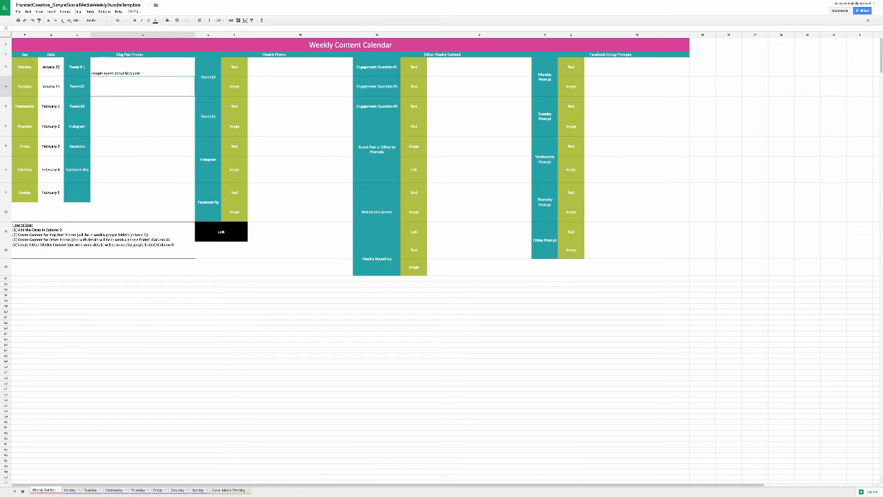
{"action": "key", "text": "ctrl+v"}
{"action": "double_click", "coordinate": [120, 93]}
{"action": "double_click", "coordinate": [116, 79]}
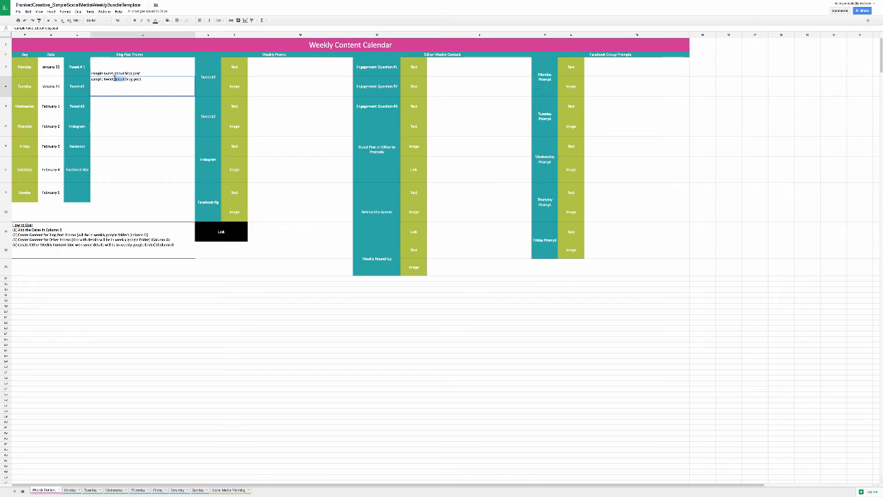
{"action": "left_click", "coordinate": [115, 79]}
{"action": "type", "text": "2"}
{"action": "key", "text": "Return"}
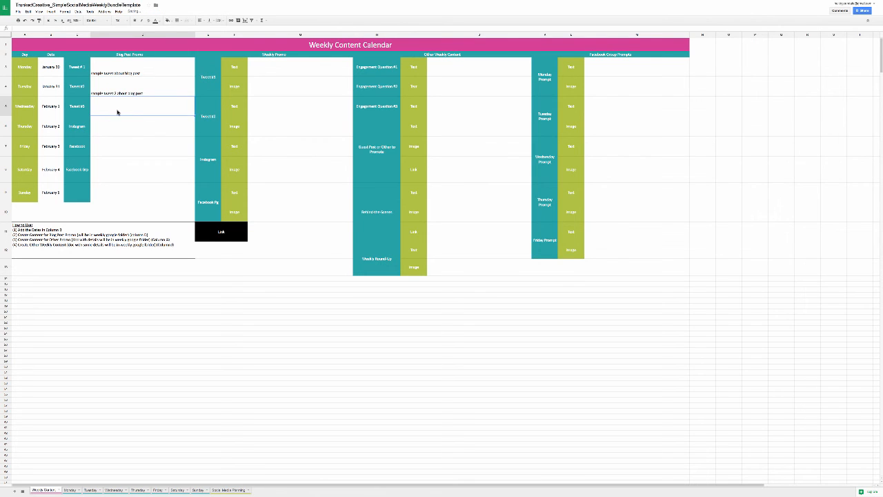
Step: Paste the copied promo text into the Tweet #3 cell and change it to "sample tweet 3 about blog post"
{"action": "key", "text": "ctrl+v"}
{"action": "double_click", "coordinate": [114, 114]}
{"action": "left_click", "coordinate": [114, 98]}
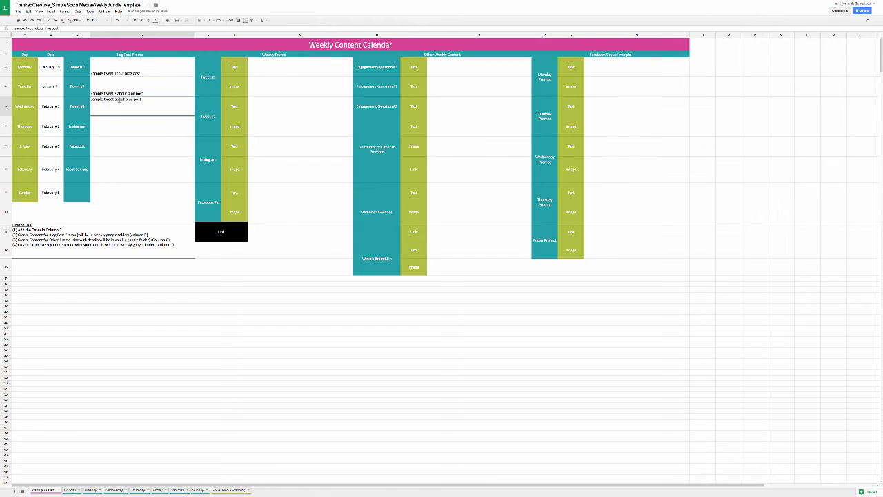
{"action": "type", "text": "3"}
{"action": "key", "text": "Return"}
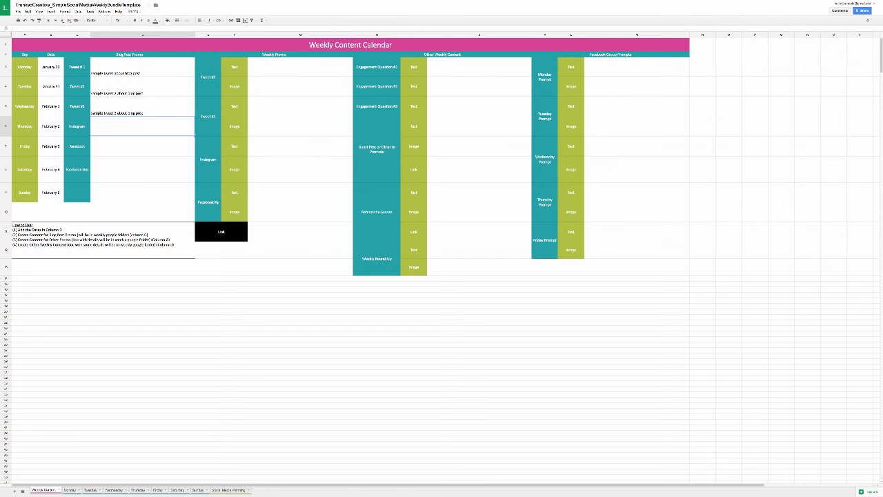
Step: Enter "Instagram post about blog post" as the Instagram blog post promo
{"action": "type", "text": "Post"}
{"action": "type", "text": "ram"}
{"action": "type", "text": " post about blog post"}
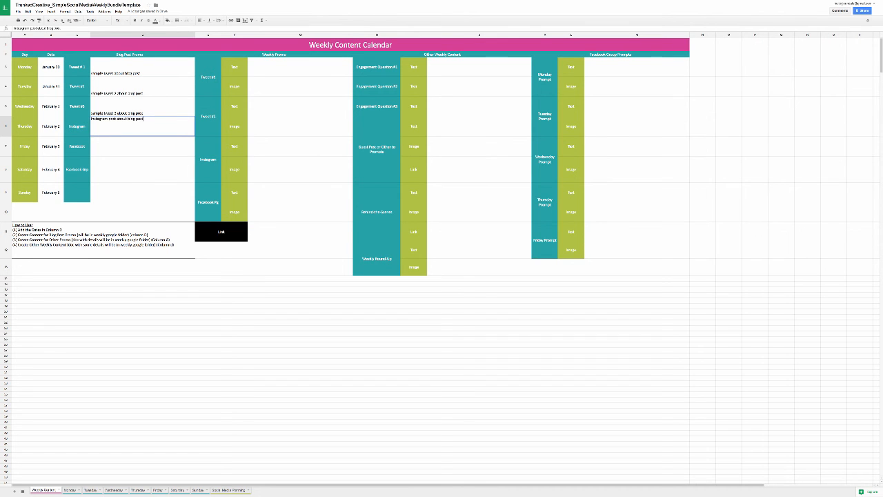
{"action": "key", "text": "Return"}
Step: Enter "FB page post about blog post" for the Facebook promo and "FB group post about blog post" for the Facebook group promo
{"action": "type", "text": "FB "}
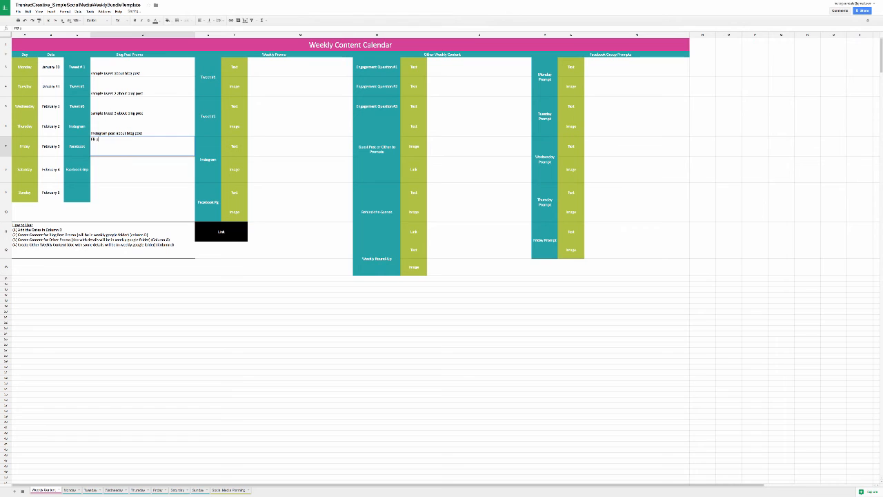
{"action": "type", "text": "page post about blog post"}
{"action": "key", "text": "Return"}
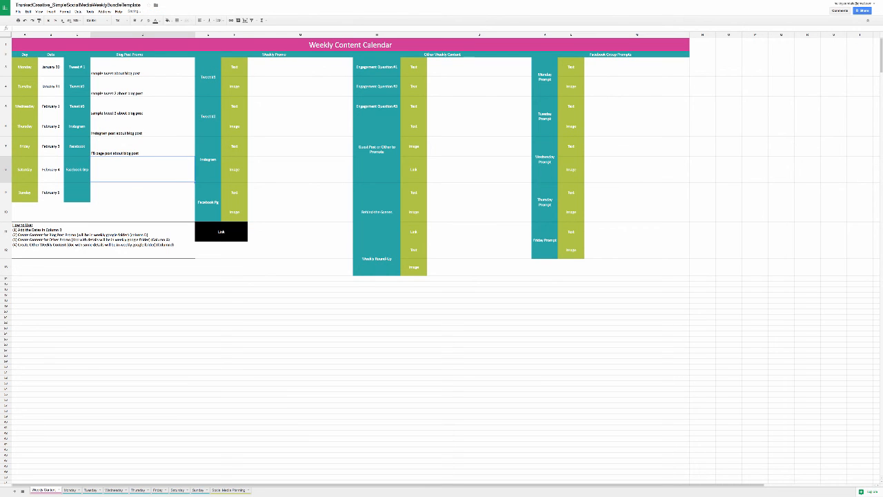
{"action": "type", "text": "FB group post about blog post"}
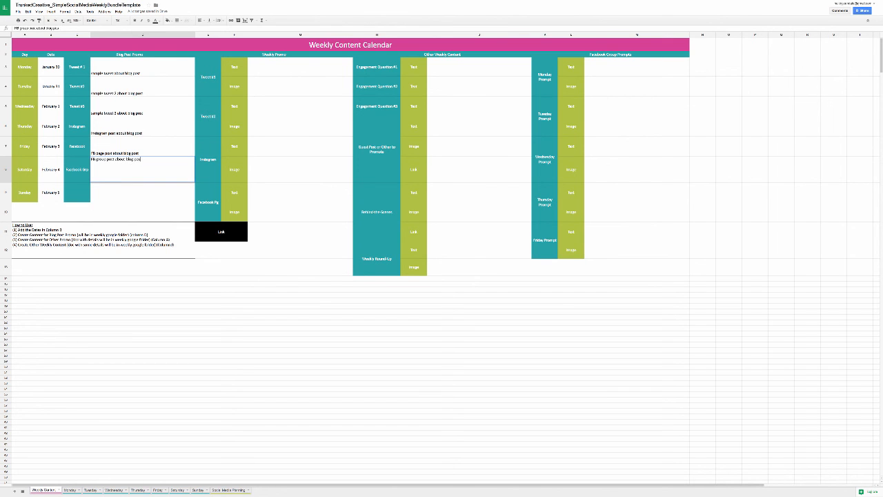
{"action": "key", "text": "Return"}
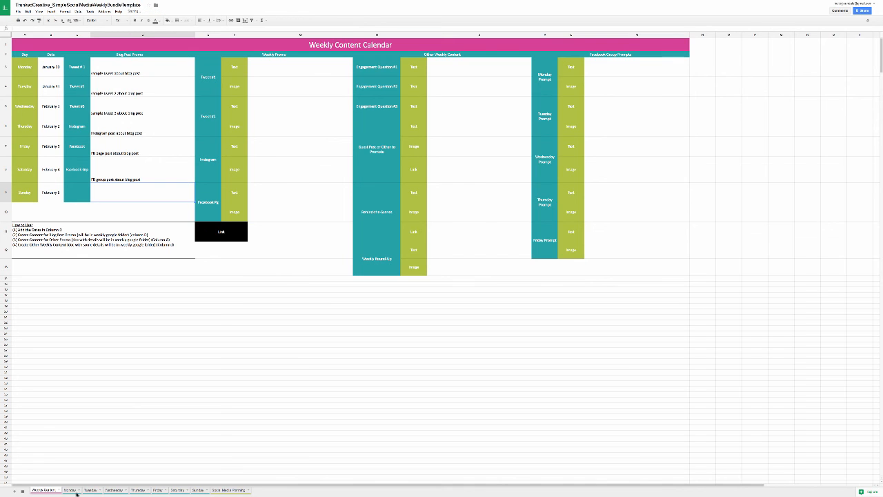
Step: Check the linked tweet texts in the Monday sheet against the Weekly Content sheet, and open the Wednesday sheet
{"action": "left_click", "coordinate": [75, 491]}
{"action": "left_click", "coordinate": [134, 59]}
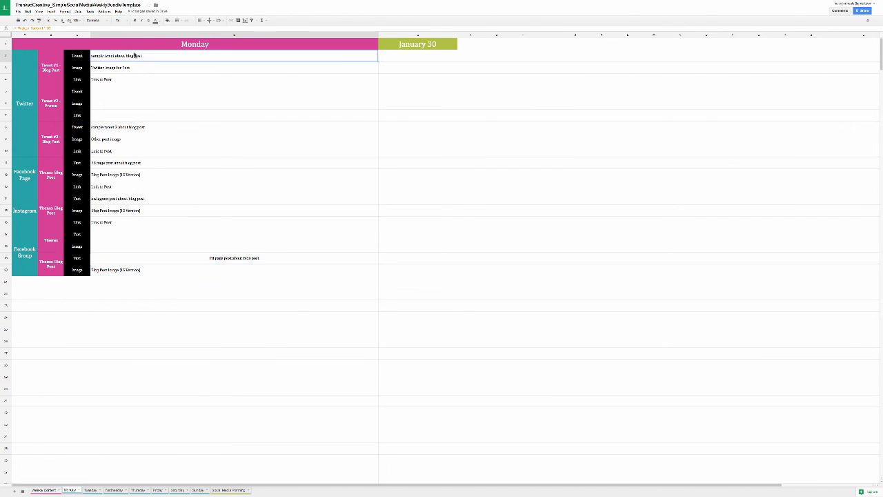
{"action": "key", "text": "super+c"}
{"action": "left_click", "coordinate": [152, 128]}
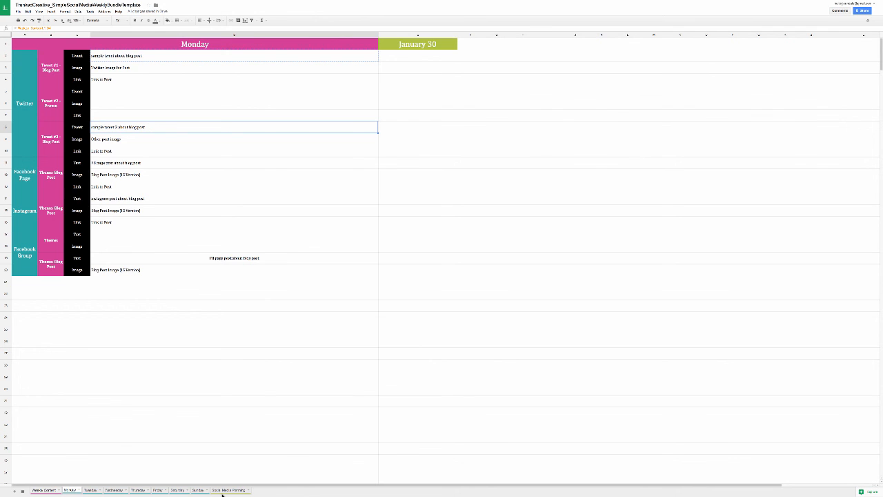
{"action": "left_click", "coordinate": [45, 490]}
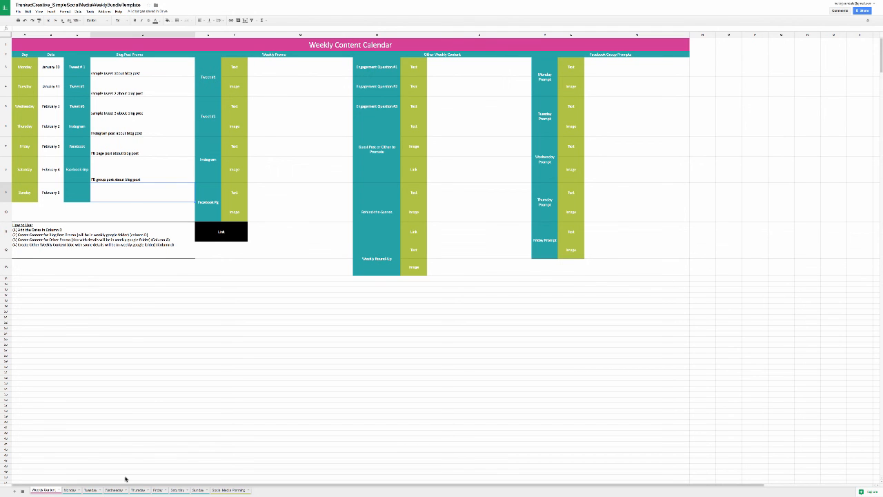
{"action": "left_click", "coordinate": [71, 491]}
{"action": "left_click", "coordinate": [91, 490]}
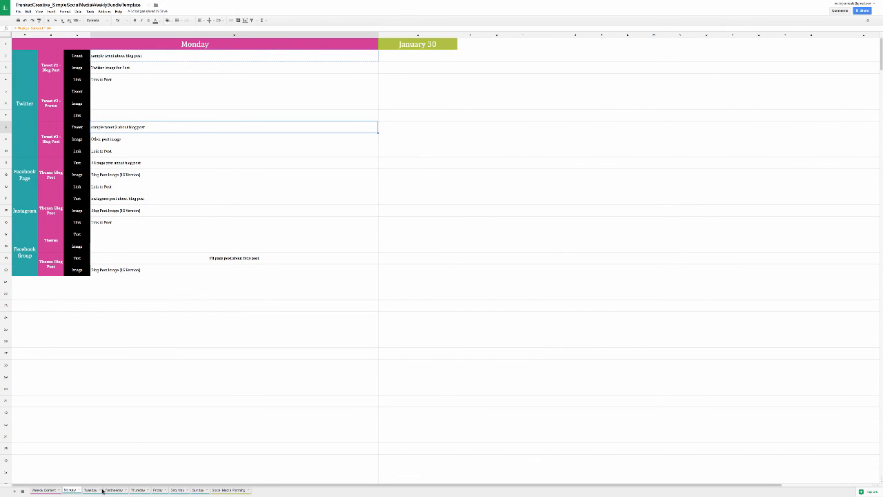
{"action": "left_click", "coordinate": [119, 490]}
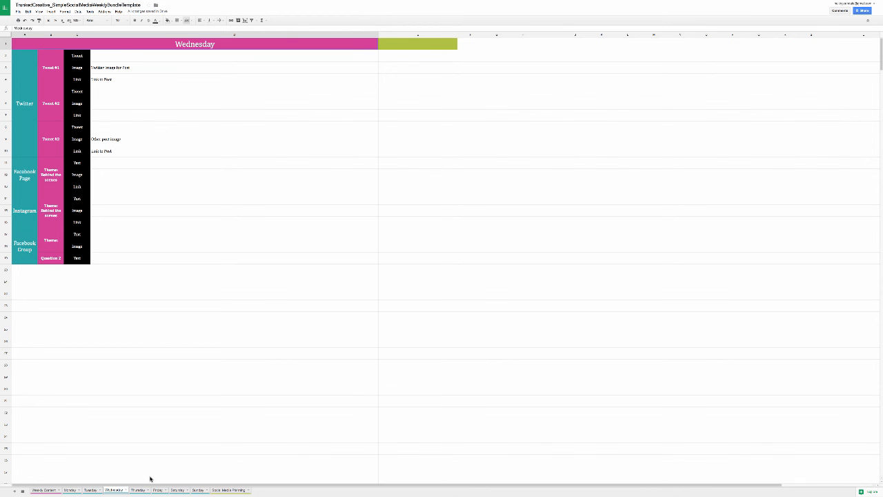